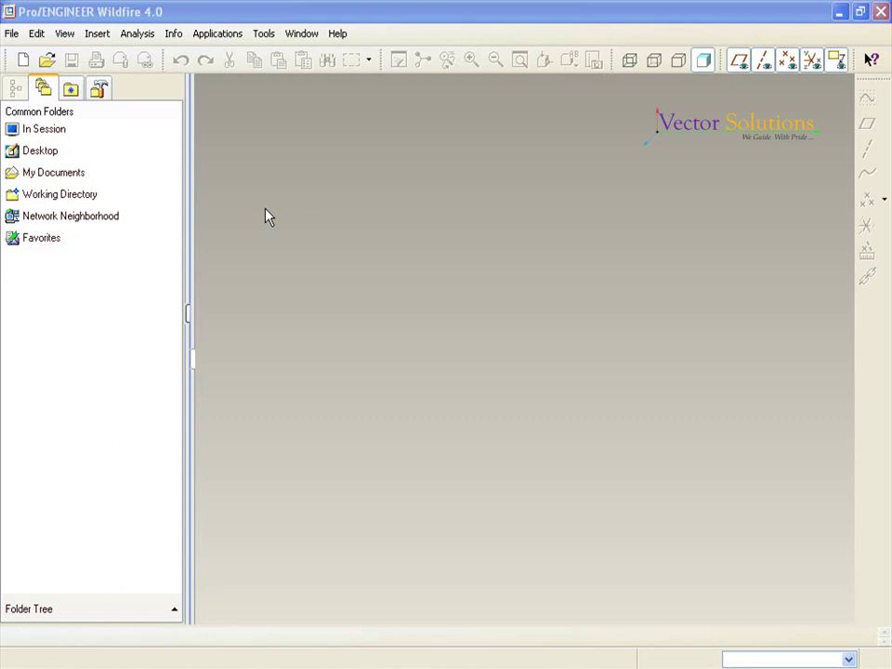
- Create a new assembly named SLEEVE-AND-COTTER-JOINT with the default template unchecked
left_click(23, 59)
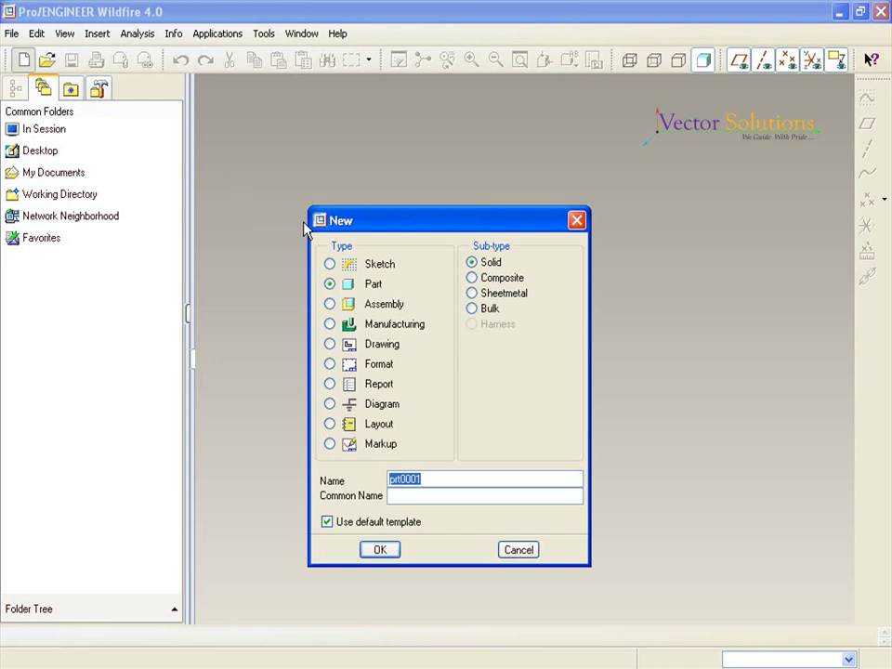
left_click(329, 305)
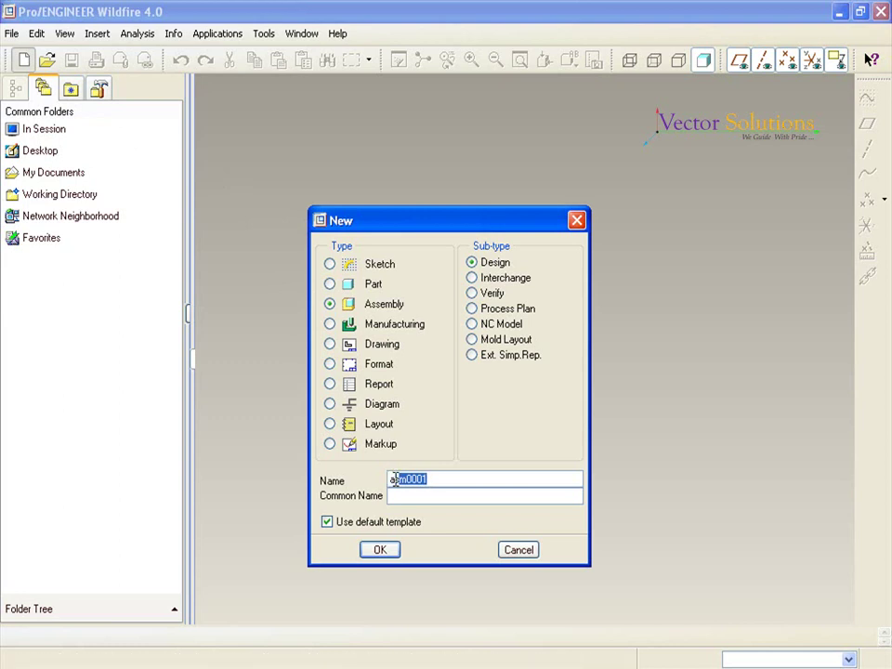
type("SLEEVE-AND-COTTER-JOINT")
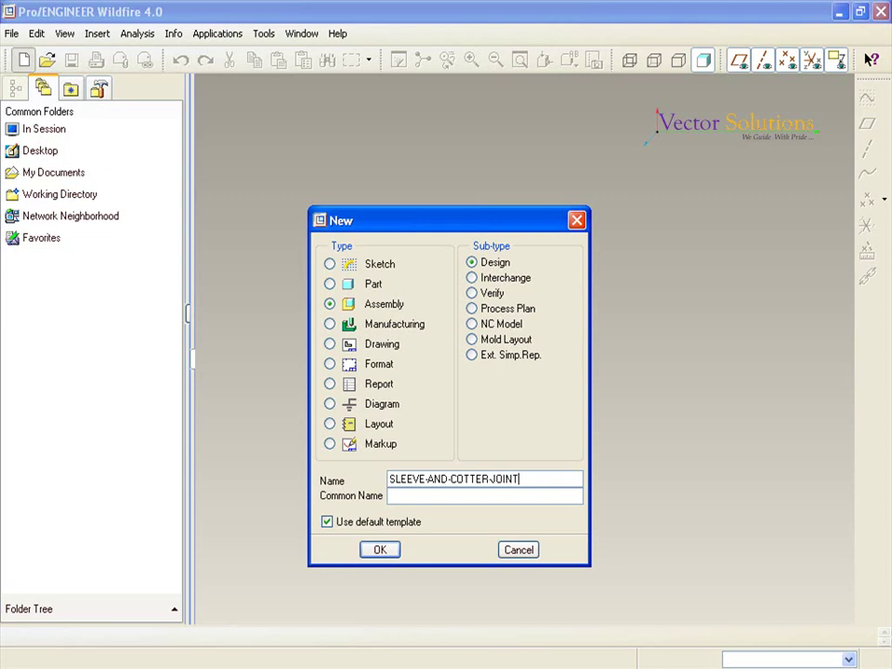
left_click(329, 527)
left_click(383, 551)
- Create the assembly from the mmns_asm_design template
left_click_drag(576, 255, 577, 273)
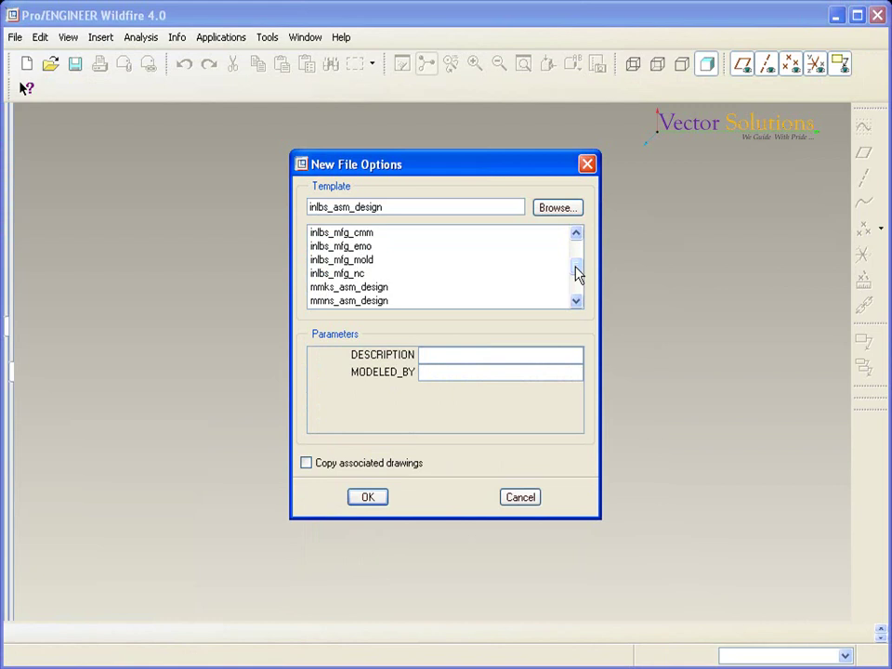
left_click(326, 302)
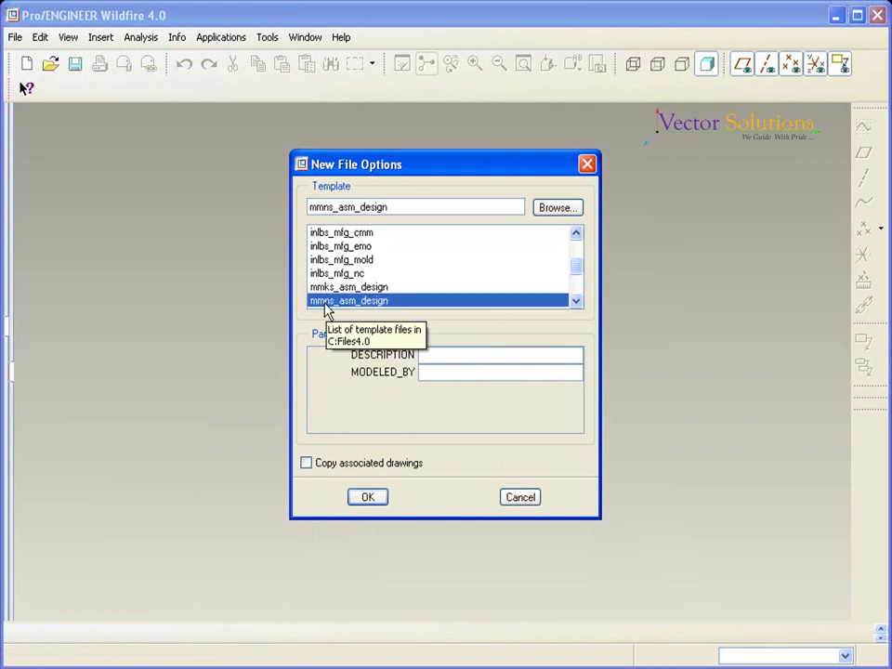
left_click(375, 501)
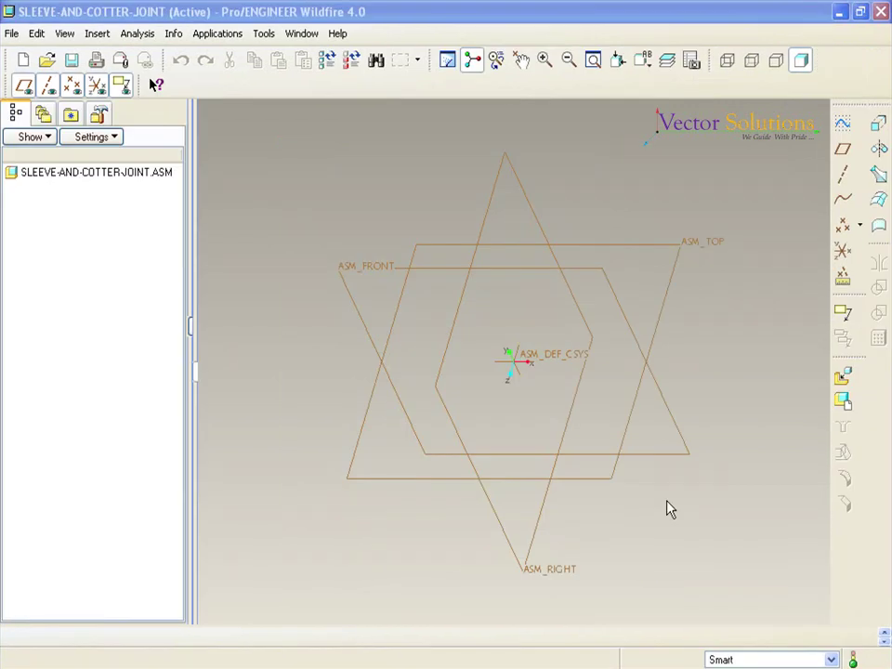
- Assemble 1-sleeve.prt with a Default constraint at the default location
left_click(844, 377)
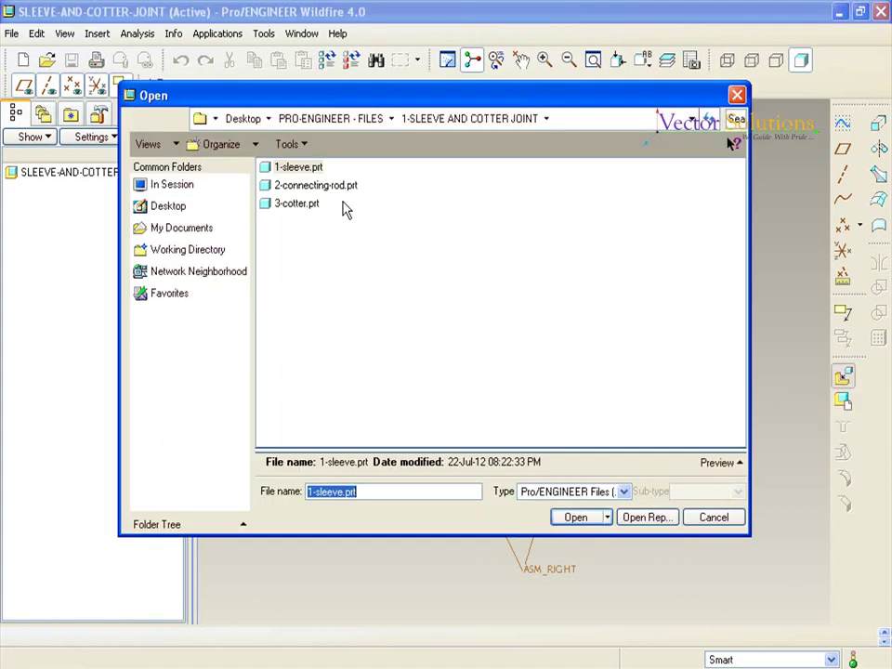
left_click(307, 169)
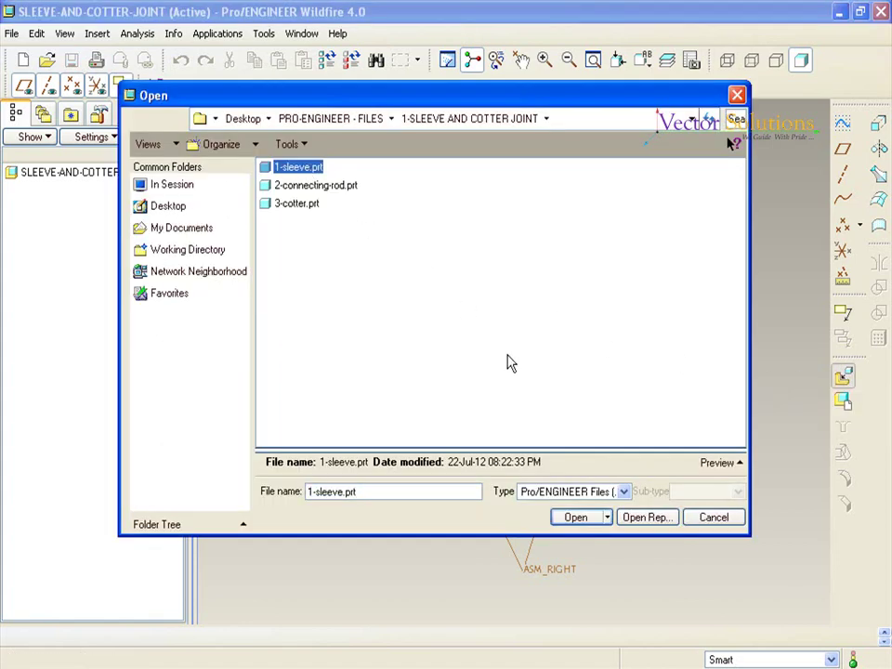
left_click(576, 518)
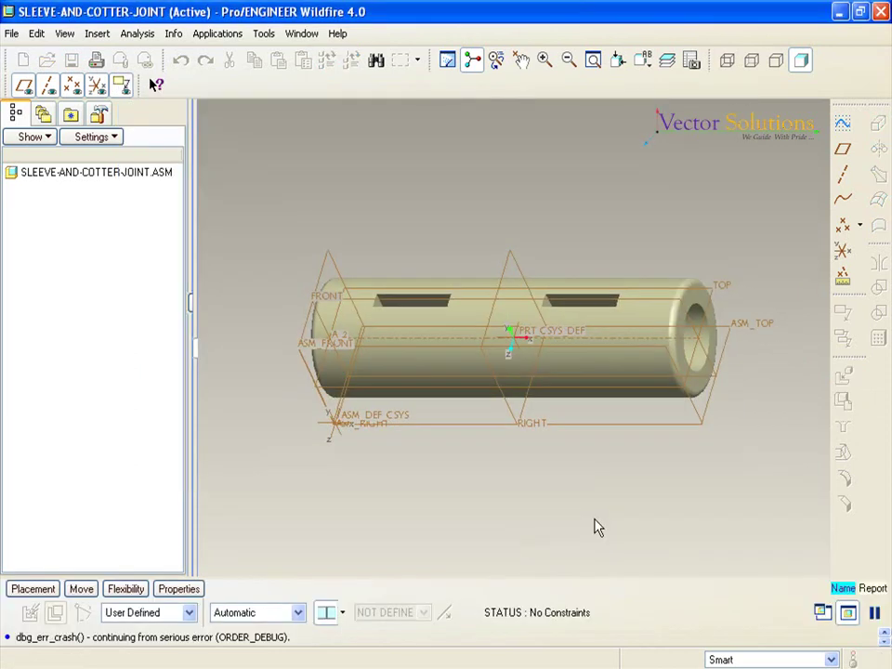
left_click(298, 612)
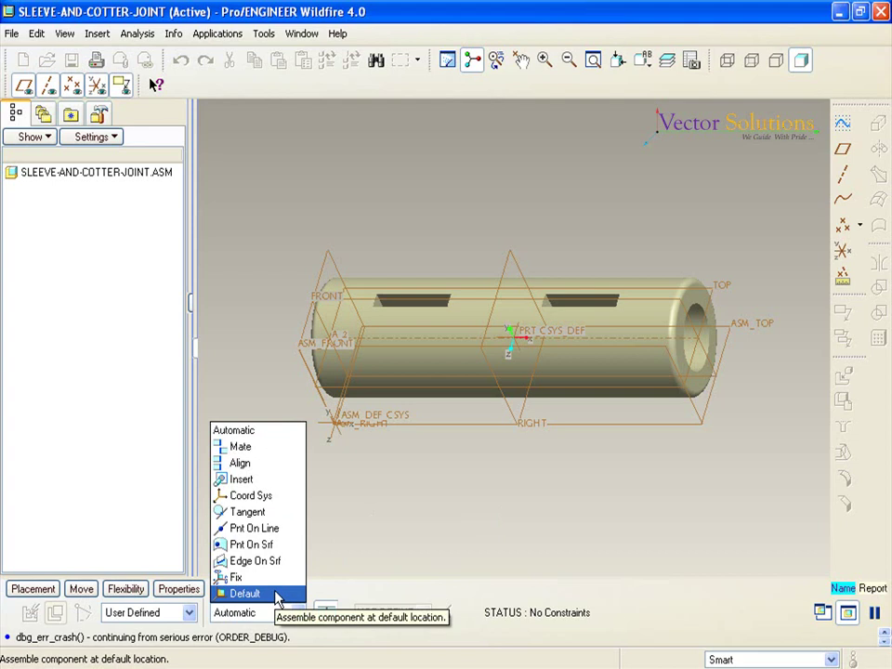
left_click(275, 594)
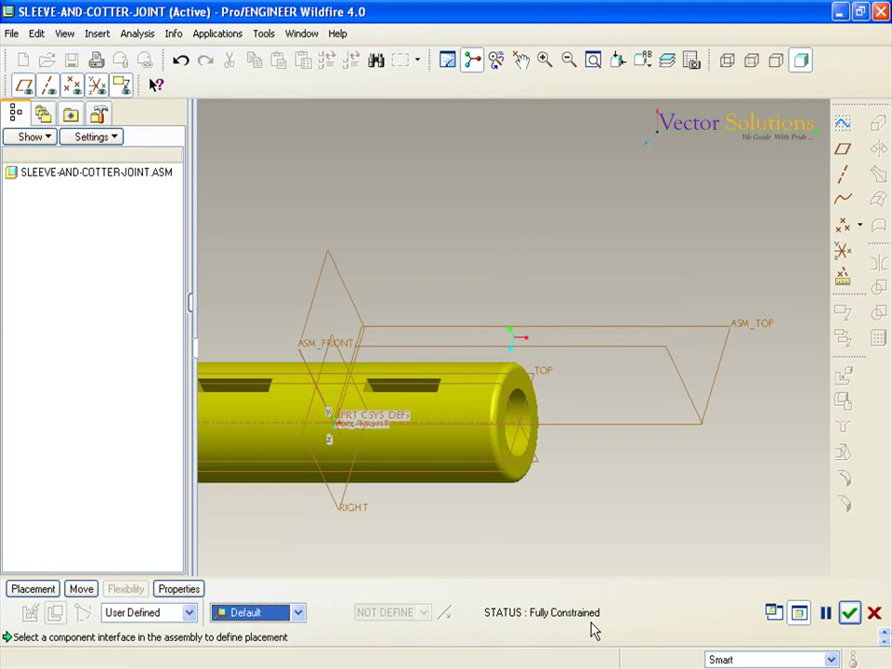
left_click(848, 617)
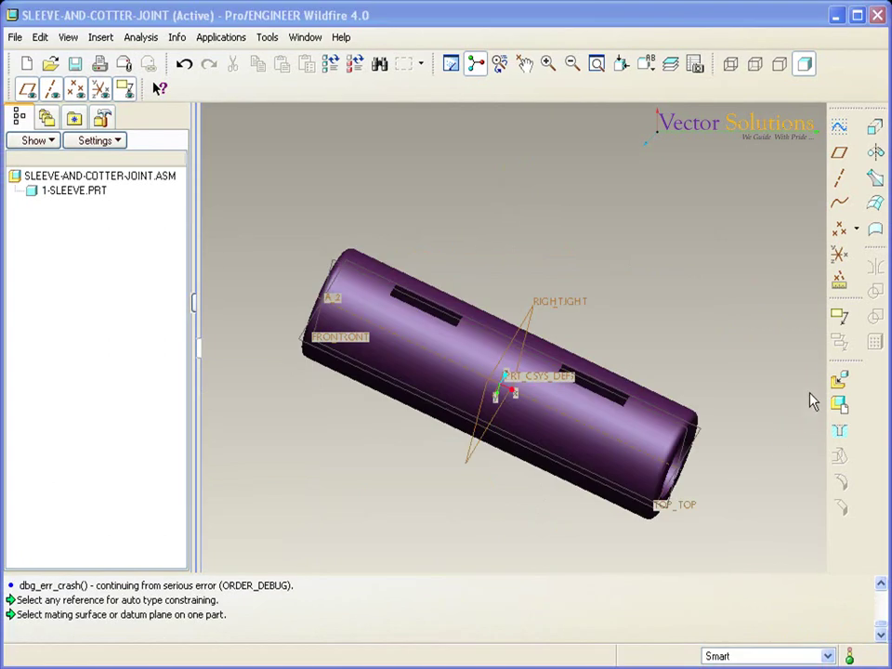
- Load 2-connecting-rod.prt into the assembly and zoom to see it beside the sleeve
left_click(840, 381)
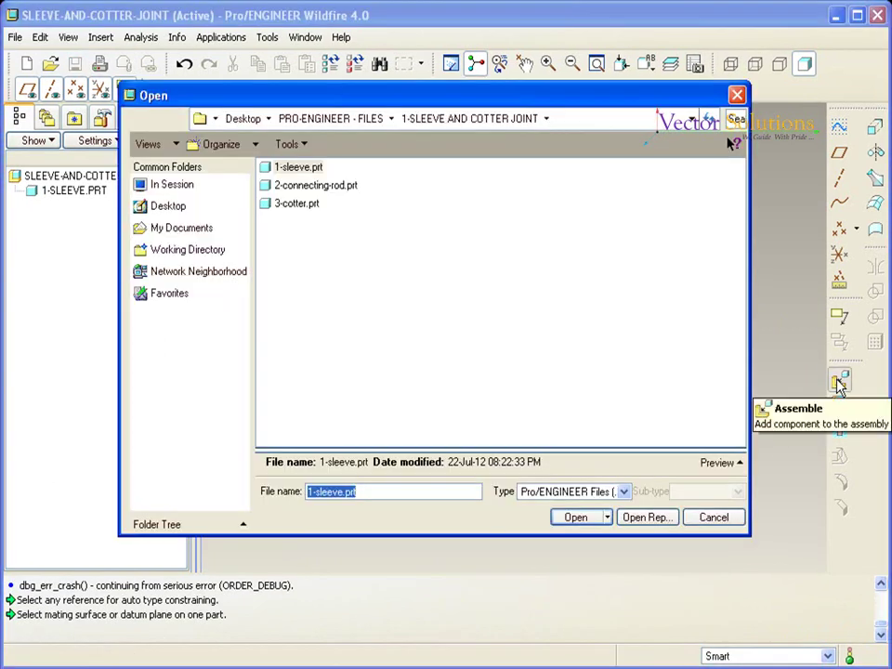
left_click(318, 186)
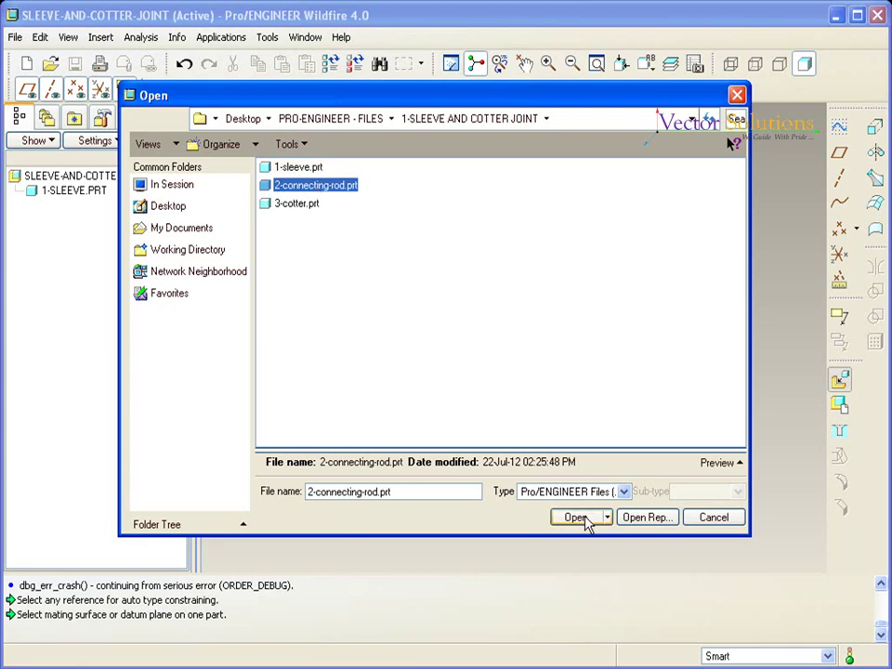
left_click(576, 518)
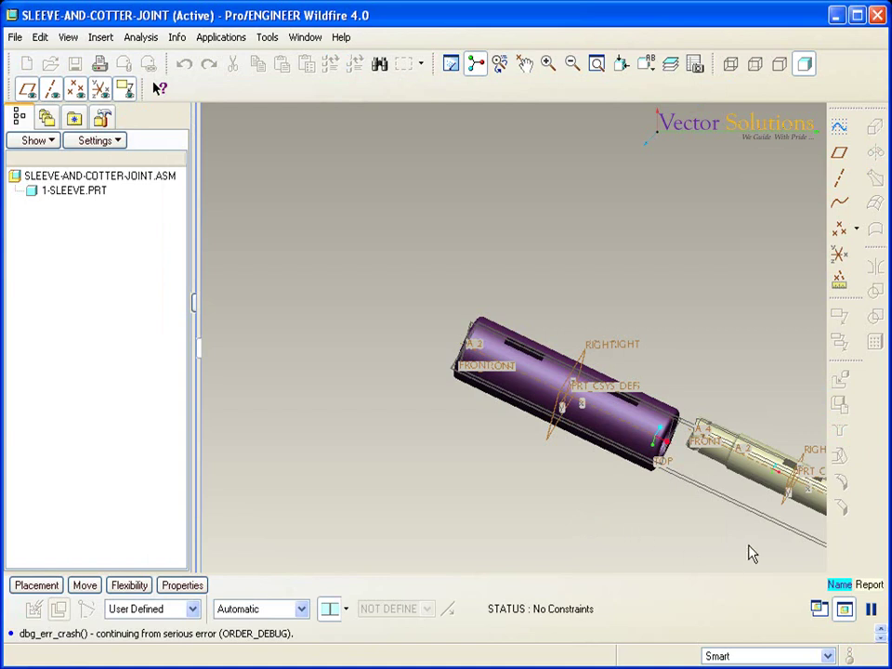
scroll(390, 406, "down", 2)
scroll(708, 525, "up", 2)
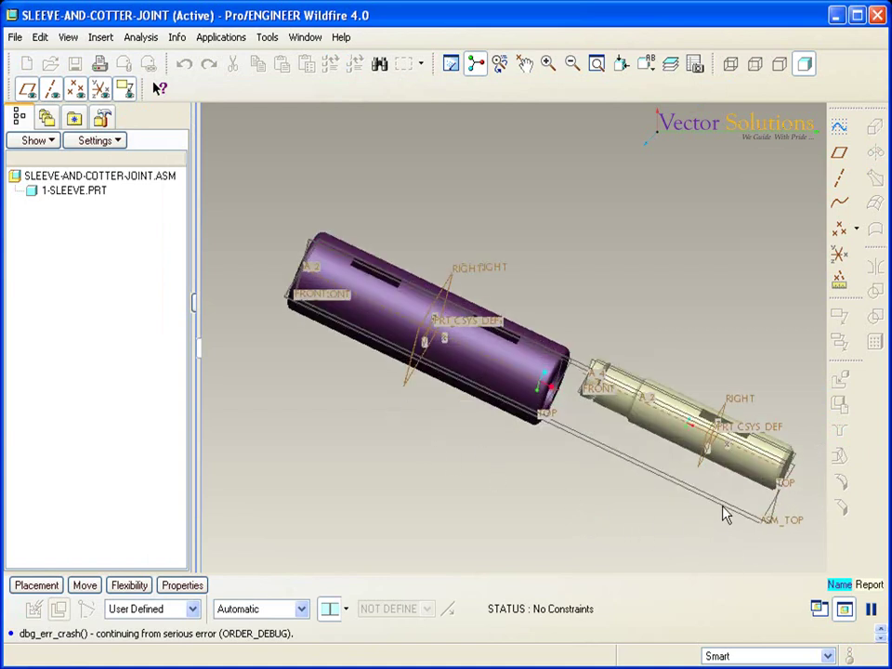
scroll(725, 514, "up", 1)
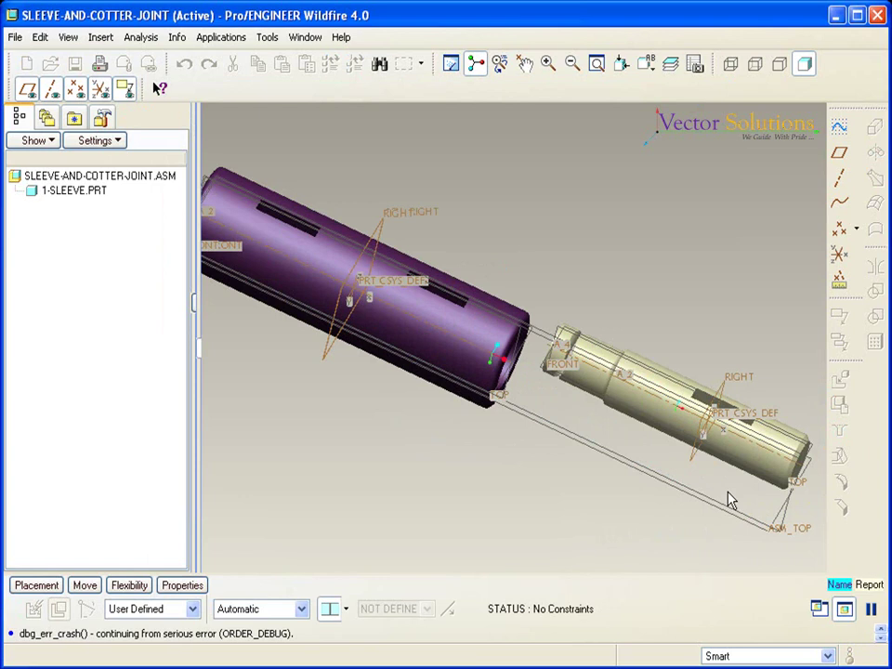
- Mate the connecting rod's TOP datum plane coincident with the assembly's ASM_RIGHT plane
left_click(37, 585)
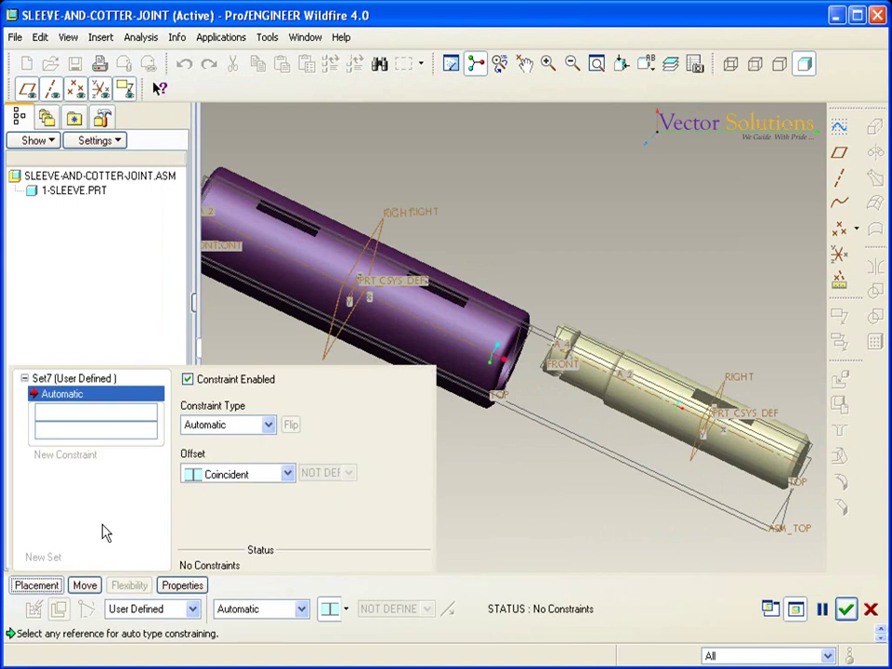
left_click(268, 425)
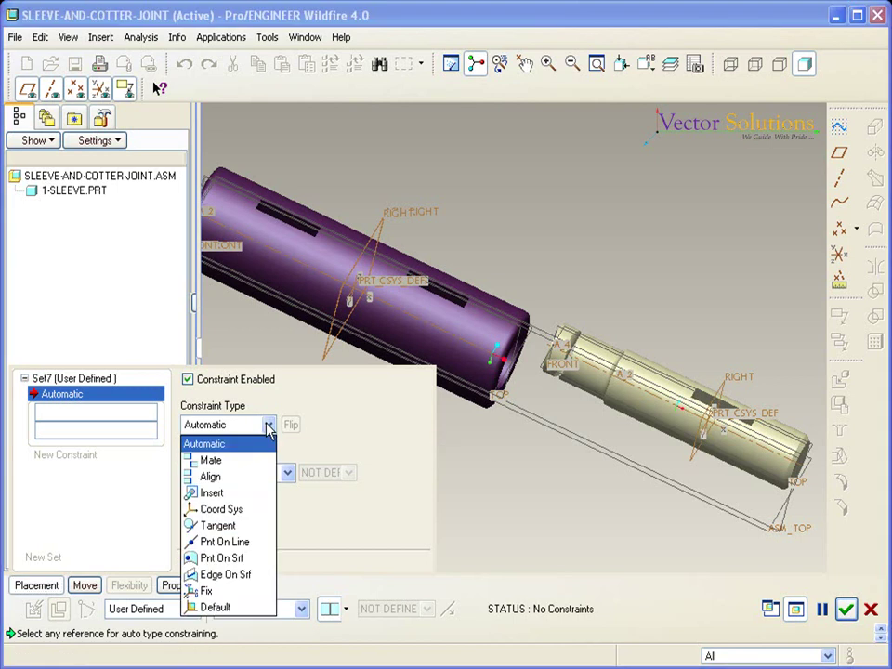
left_click(217, 462)
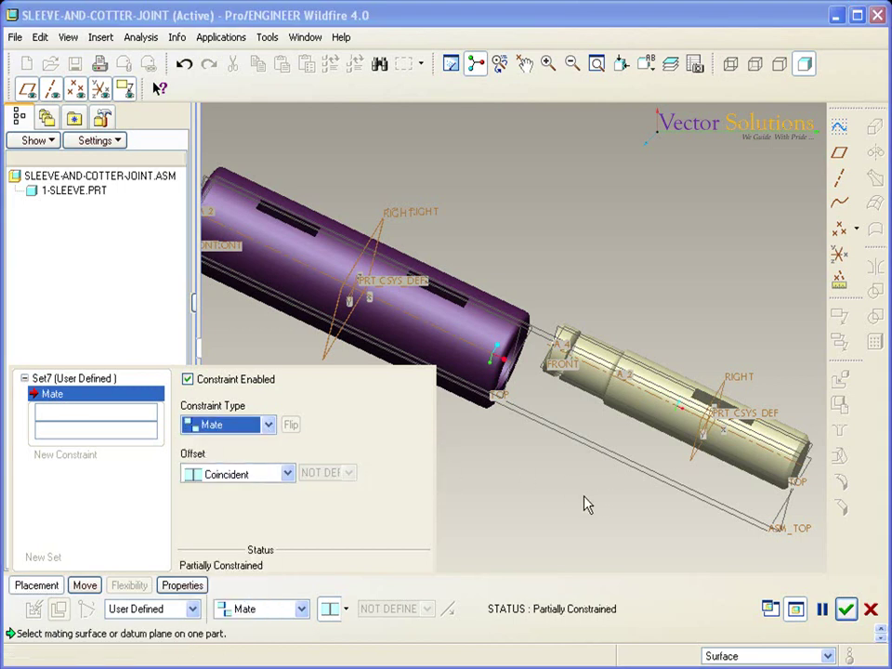
left_click(376, 230)
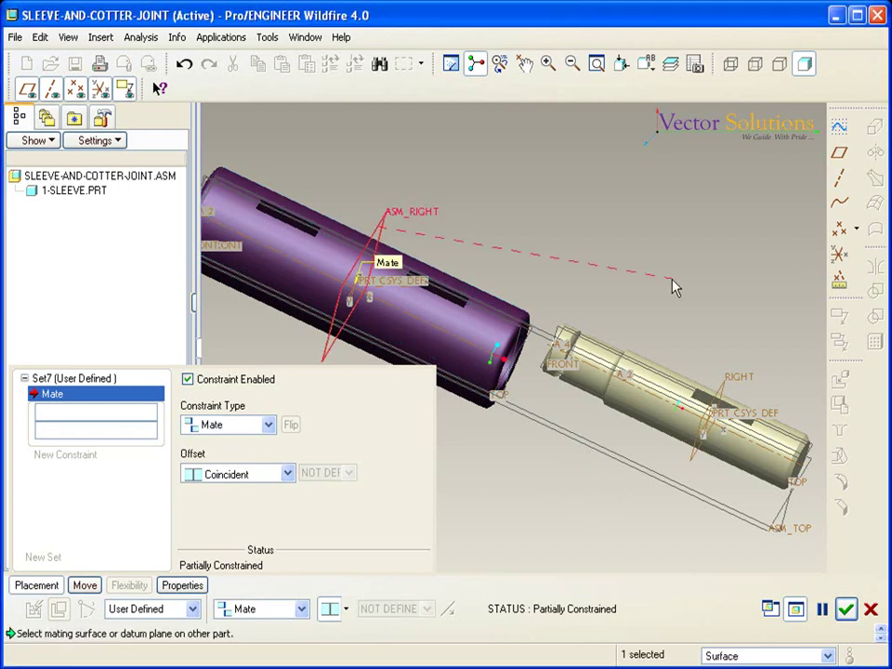
scroll(804, 479, "down", 3)
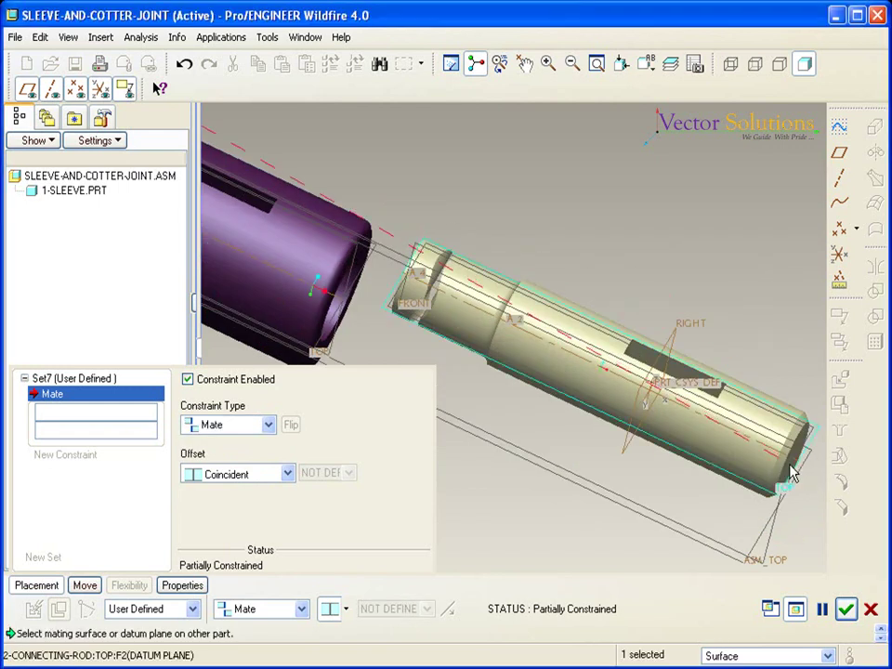
left_click(792, 476)
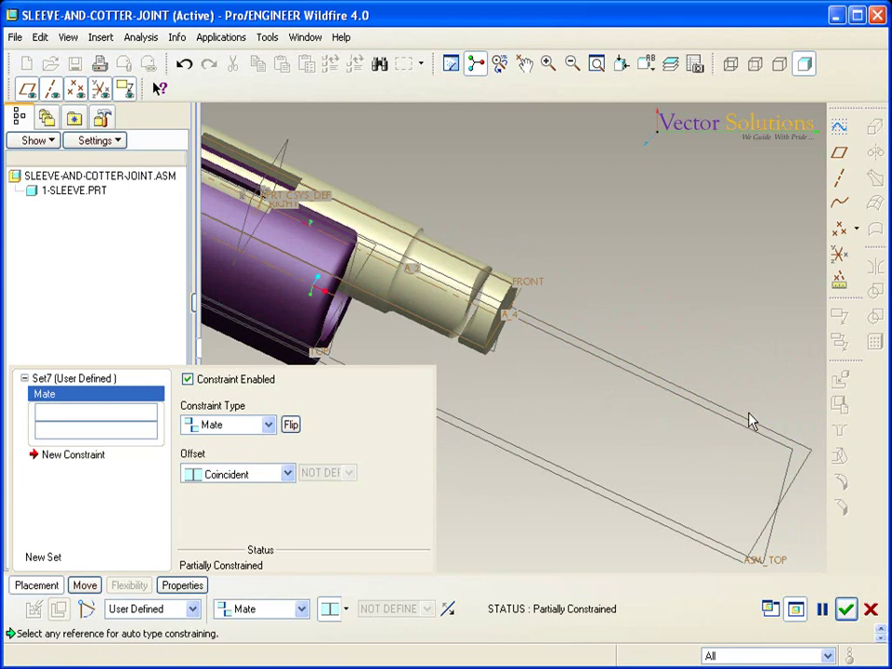
scroll(751, 422, "up", 3)
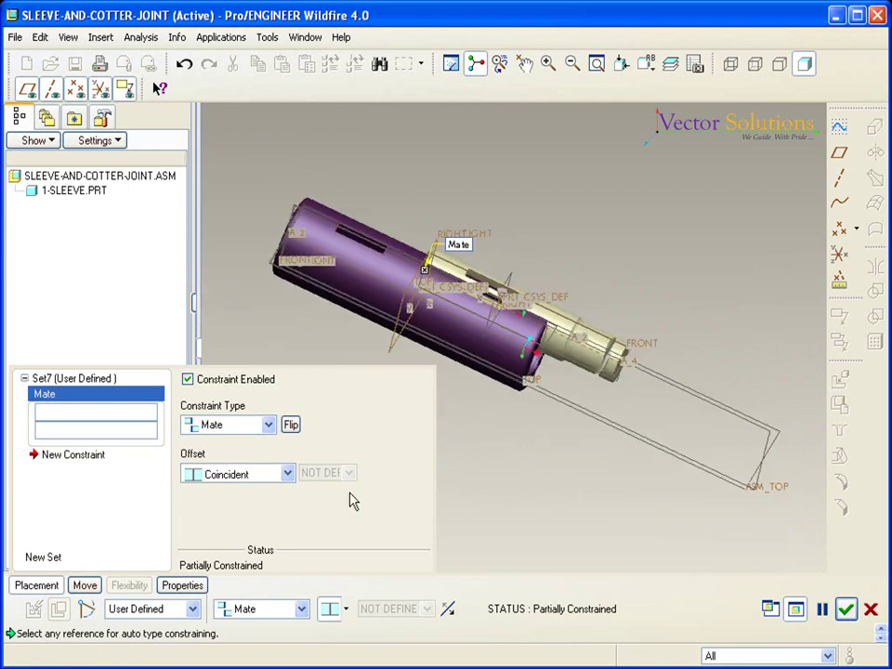
left_click(93, 465)
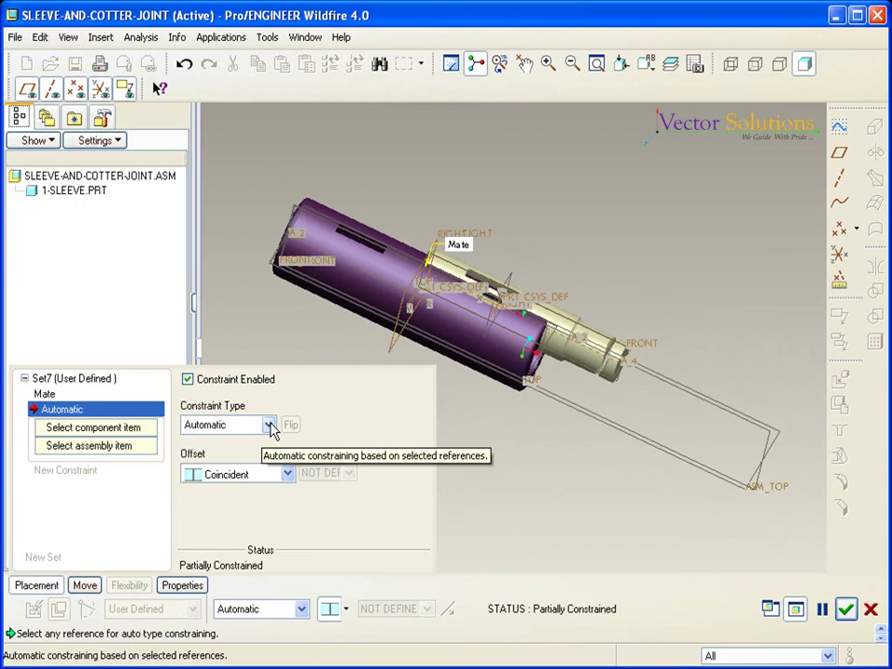
- Align the connecting rod's axis with the sleeve's central axis and finish its placement
left_click(269, 425)
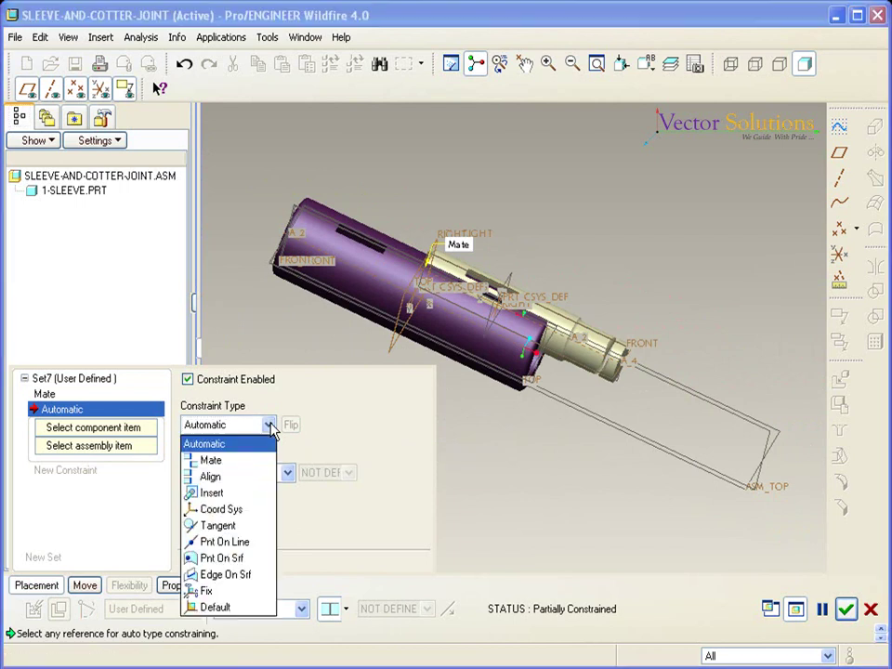
left_click(231, 477)
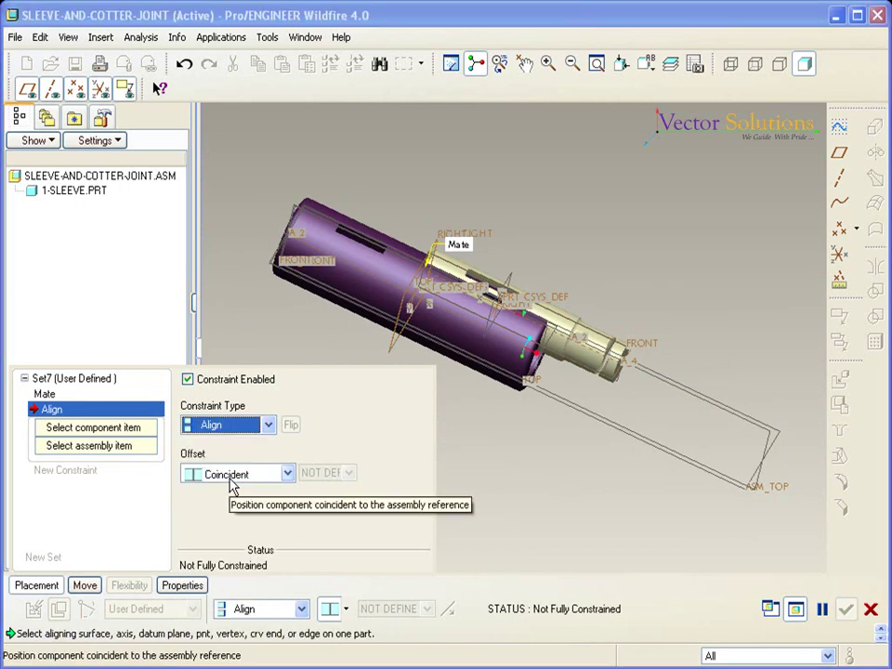
left_click(508, 349)
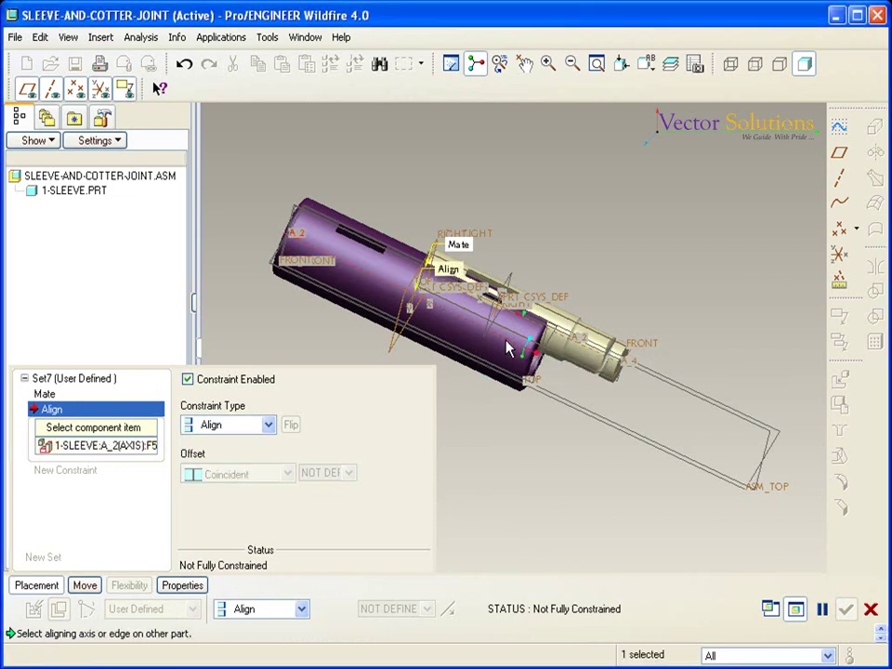
left_click(570, 348)
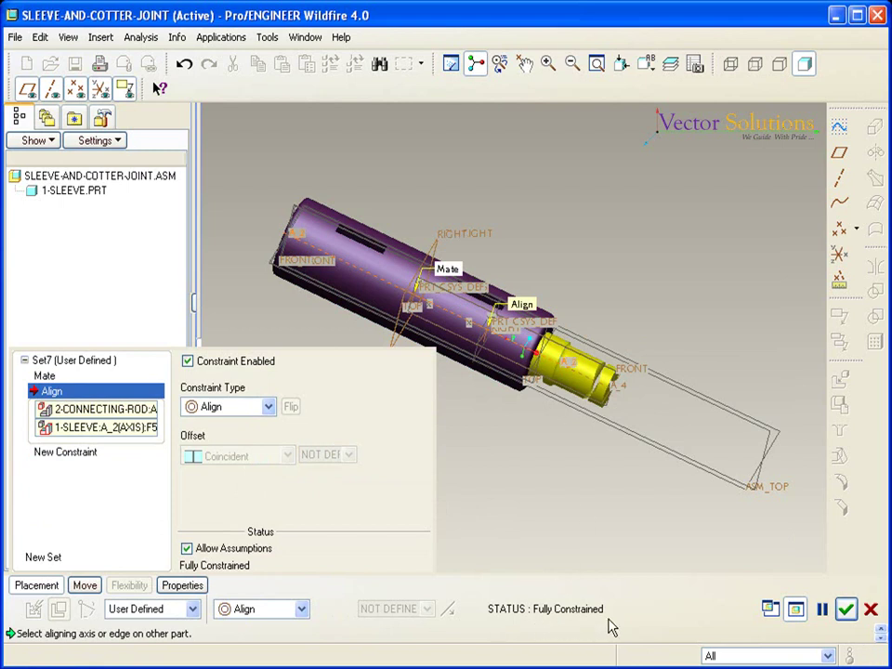
left_click(845, 609)
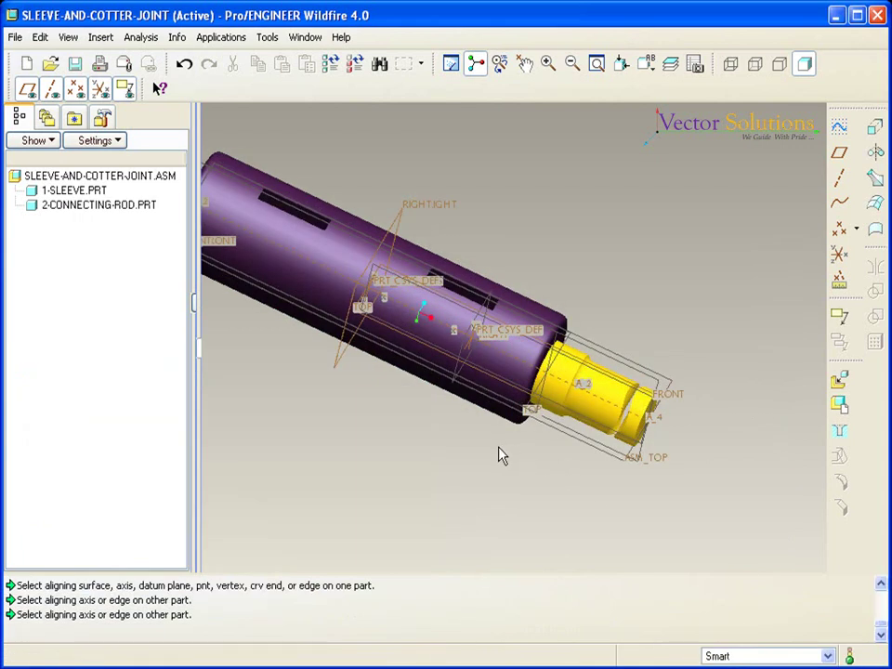
- Load a second 2-connecting-rod.prt into the assembly
left_click(845, 389)
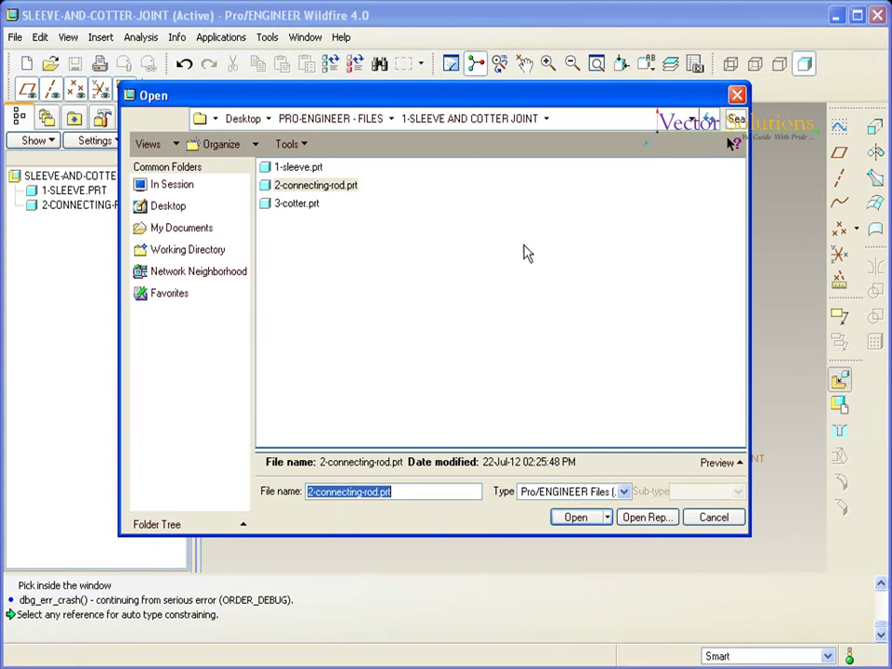
left_click(340, 188)
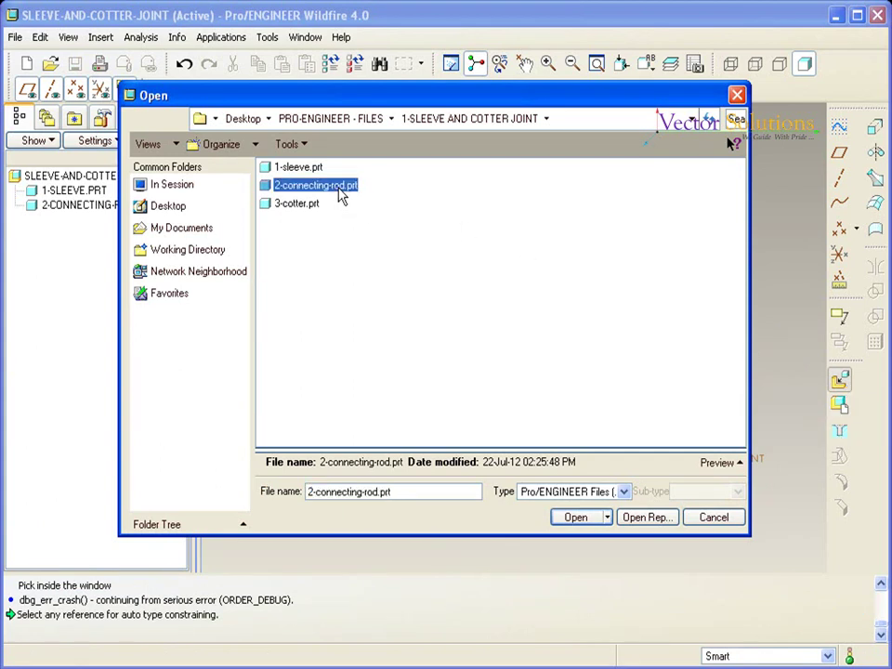
left_click(575, 517)
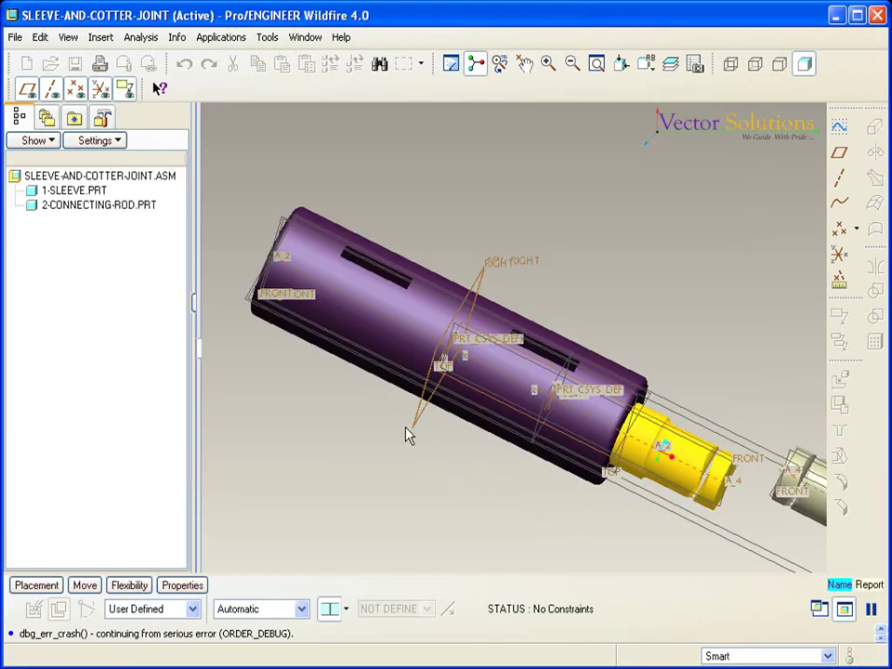
- Set the second connecting rod's first constraint type to Mate
scroll(390, 418, "up", 2)
scroll(391, 417, "up", 1)
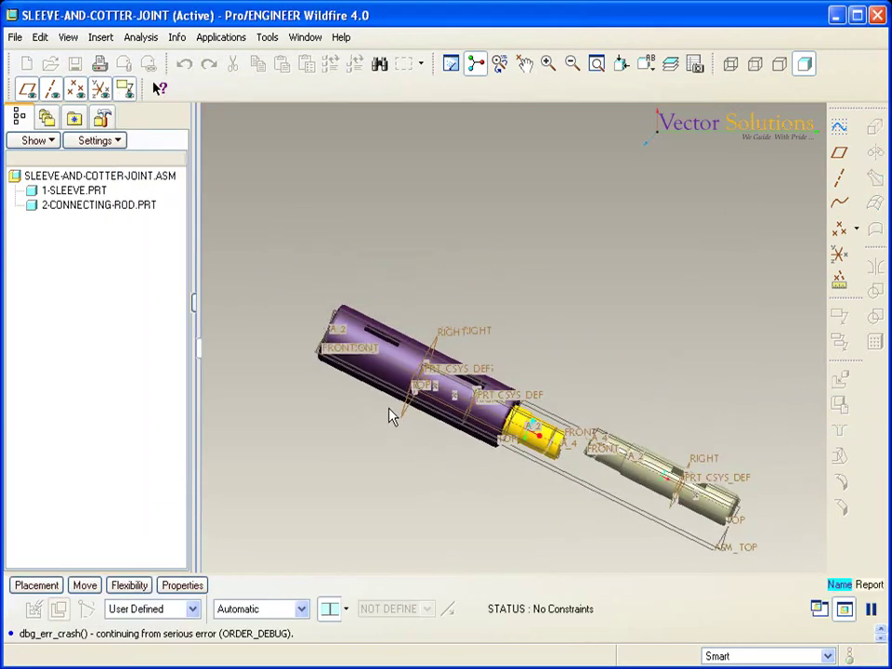
scroll(591, 505, "down", 1)
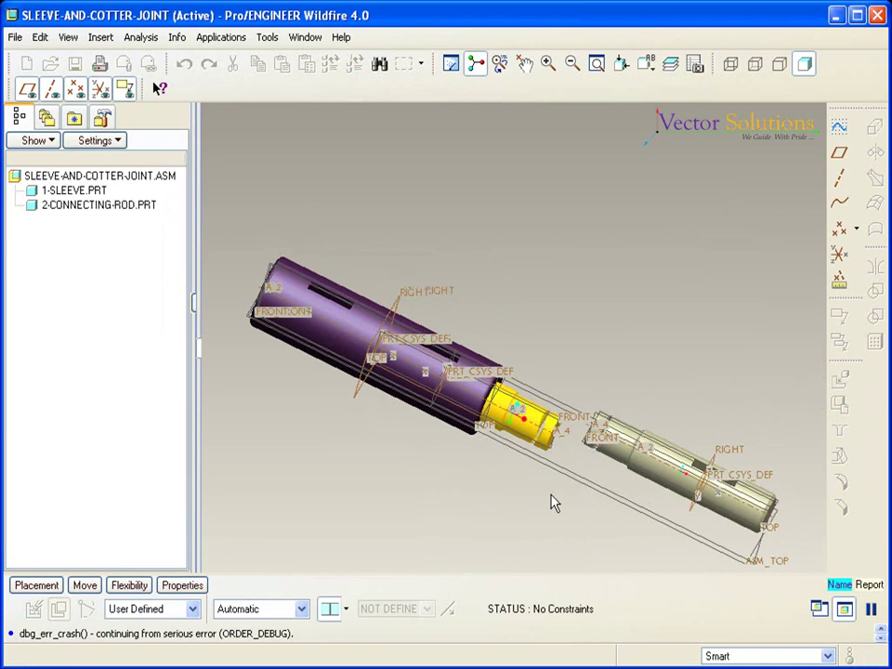
left_click(36, 585)
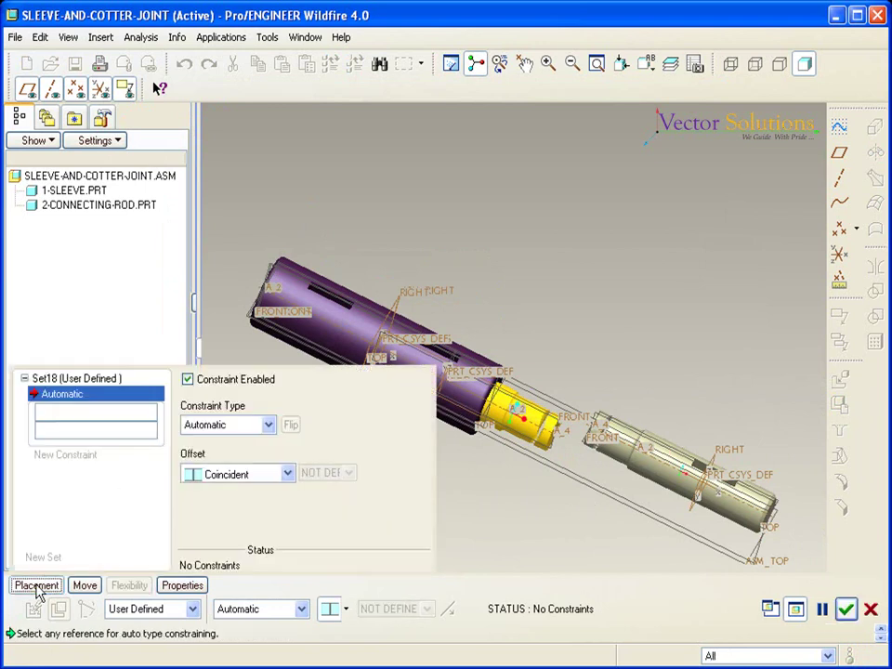
left_click(207, 424)
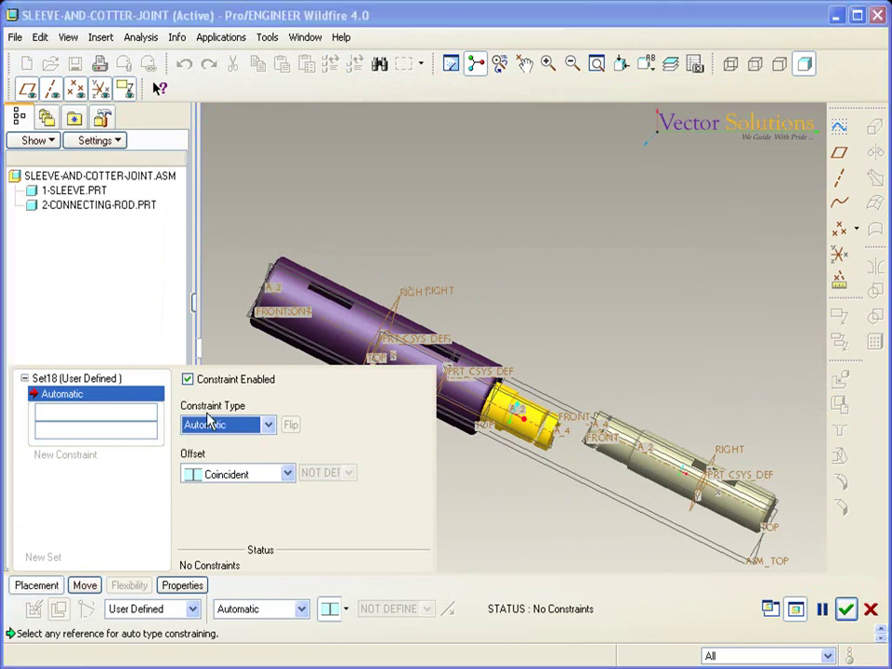
left_click(269, 426)
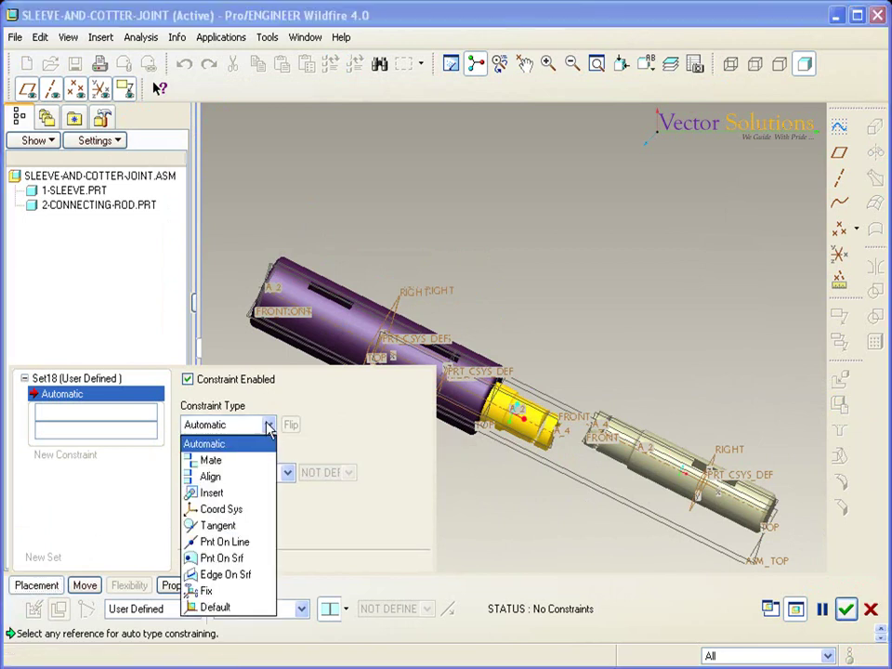
left_click(233, 463)
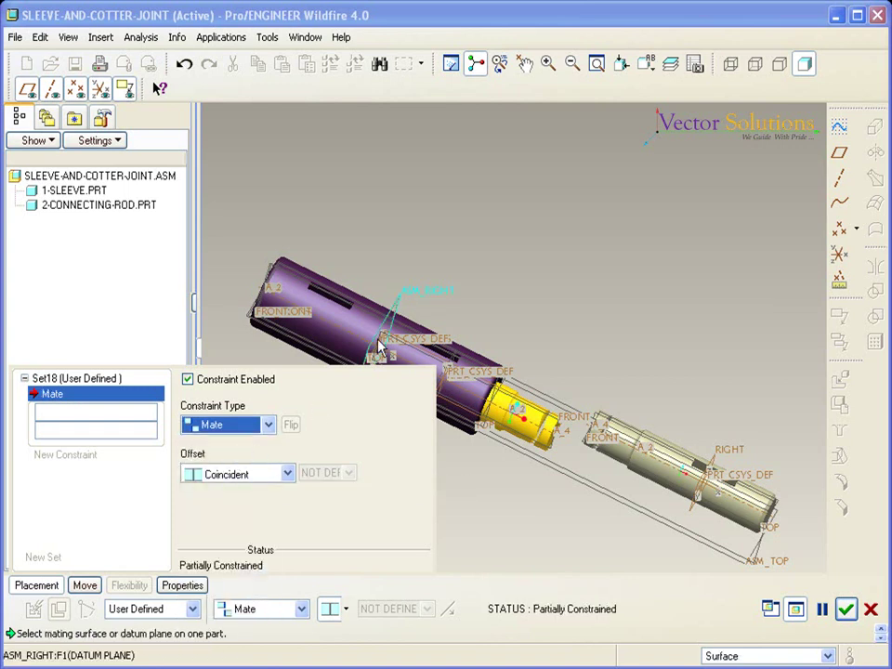
- Constrain ASM_RIGHT to the rod's end face, switching the constraint from Mate to Align
left_click(400, 305)
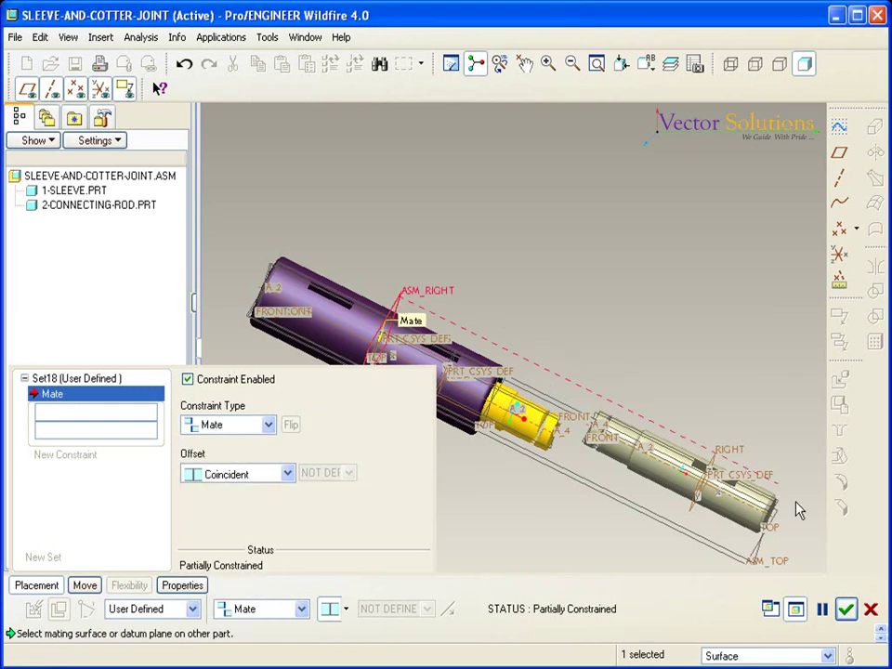
scroll(807, 536, "up", 2)
scroll(771, 531, "up", 2)
scroll(762, 530, "up", 2)
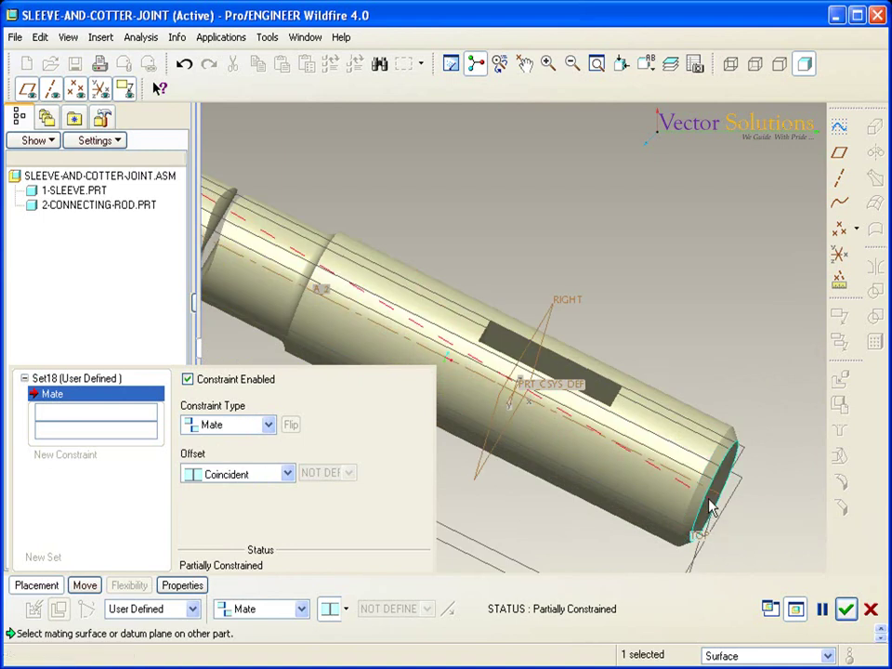
left_click(712, 506)
scroll(781, 492, "down", 2)
scroll(795, 492, "down", 2)
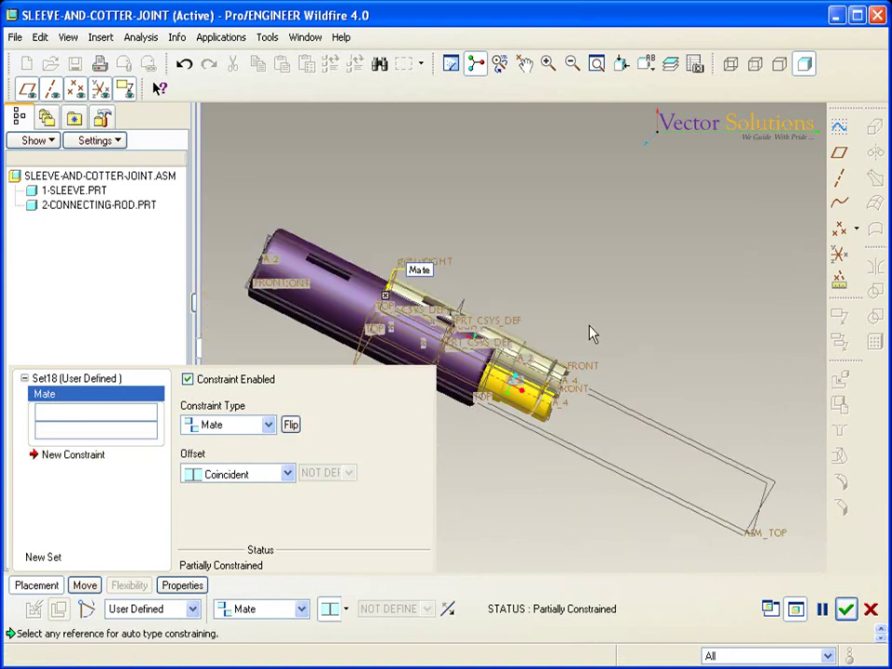
left_click(450, 609)
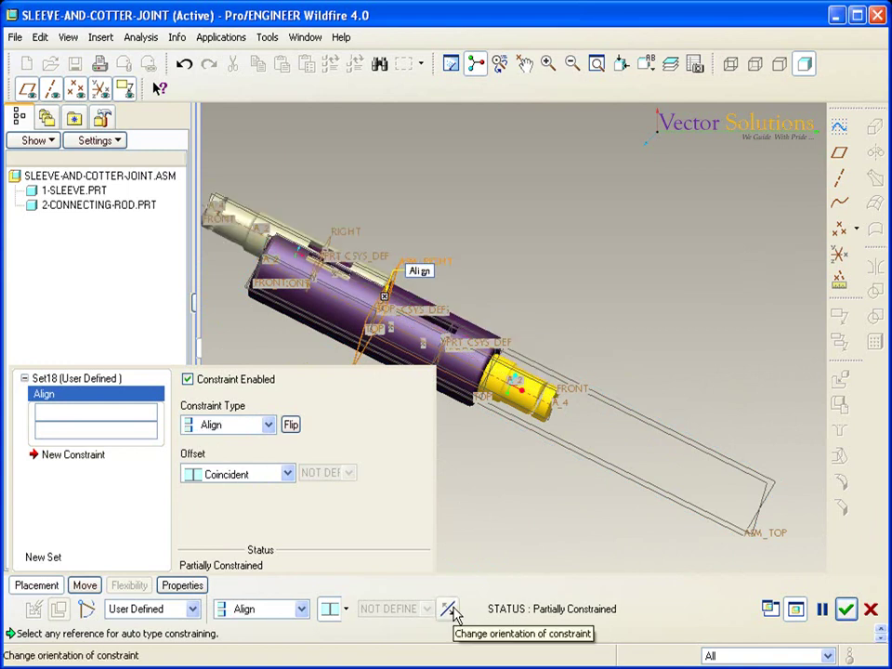
- Align the second rod's axis with the sleeve's A_2 axis and apply the placement
left_click(73, 455)
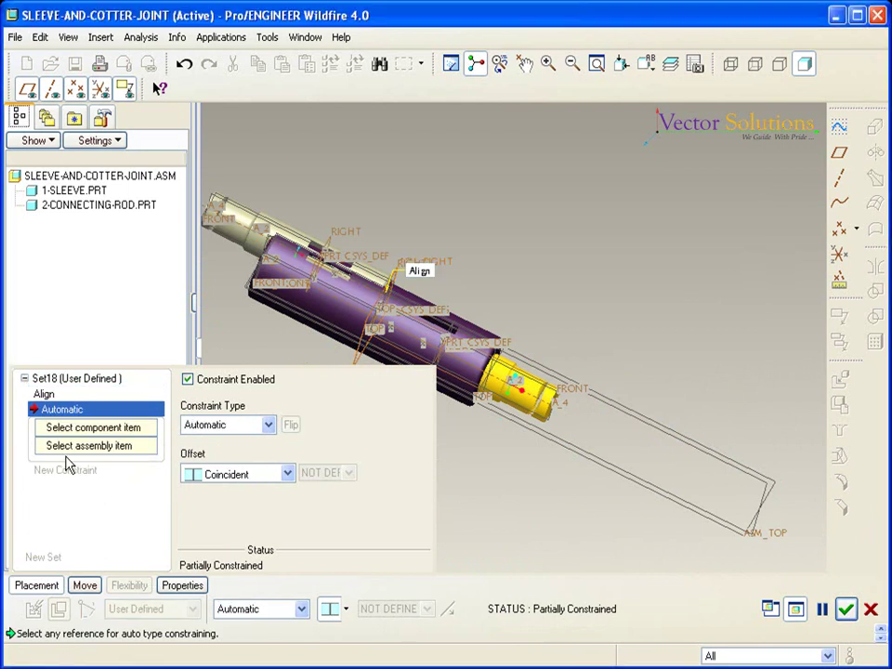
left_click(269, 426)
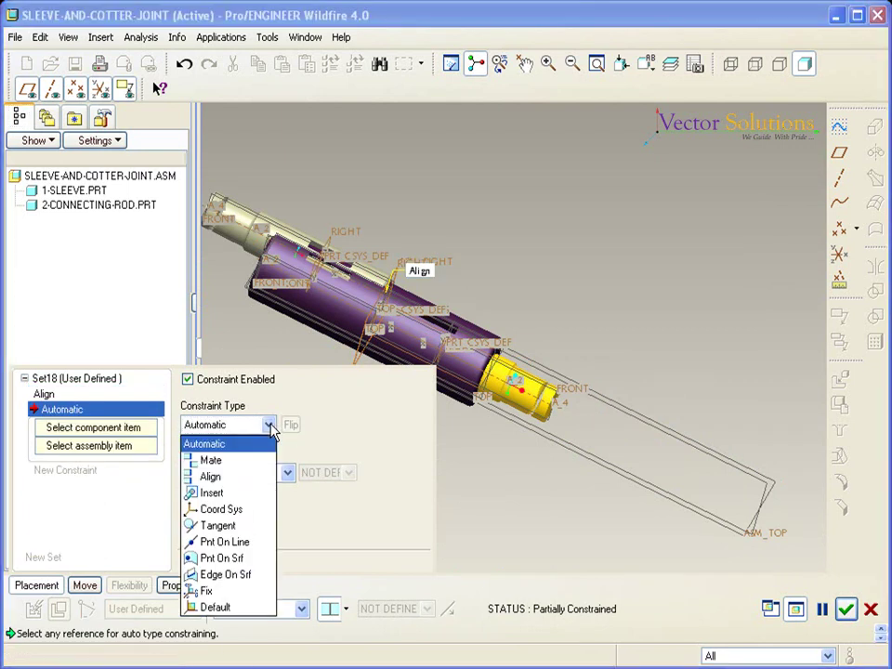
left_click(215, 477)
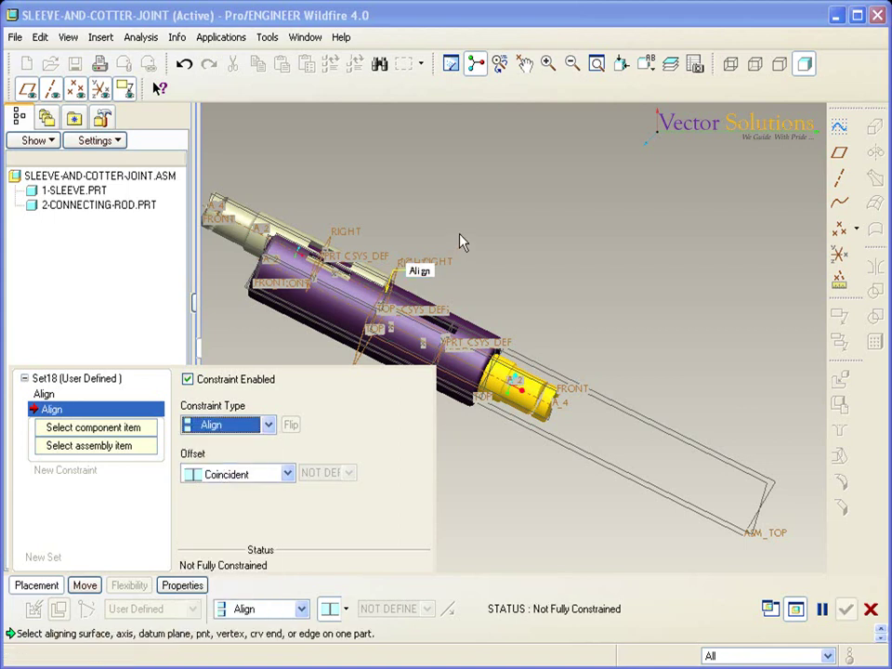
scroll(231, 269, "up", 2)
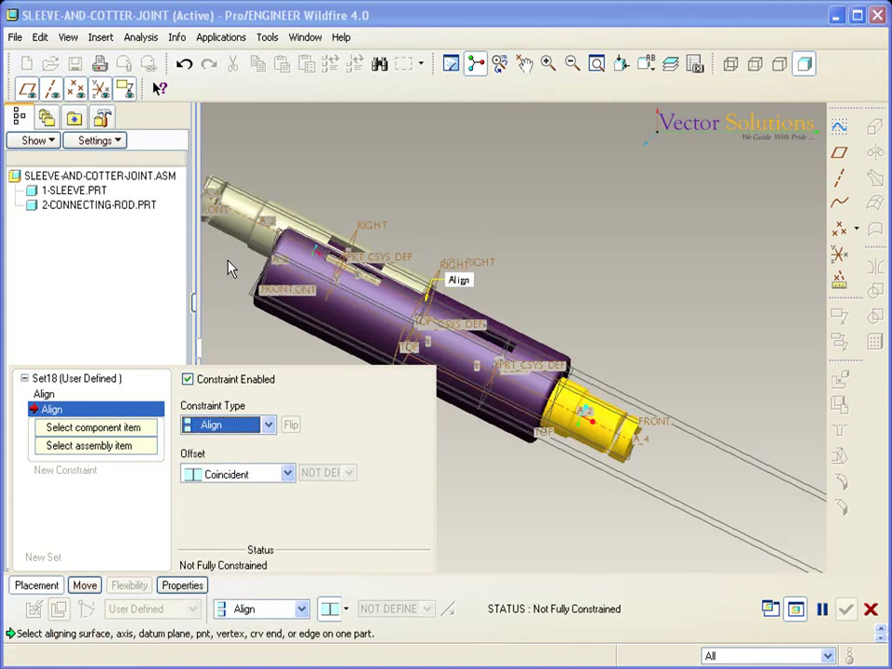
scroll(232, 269, "up", 3)
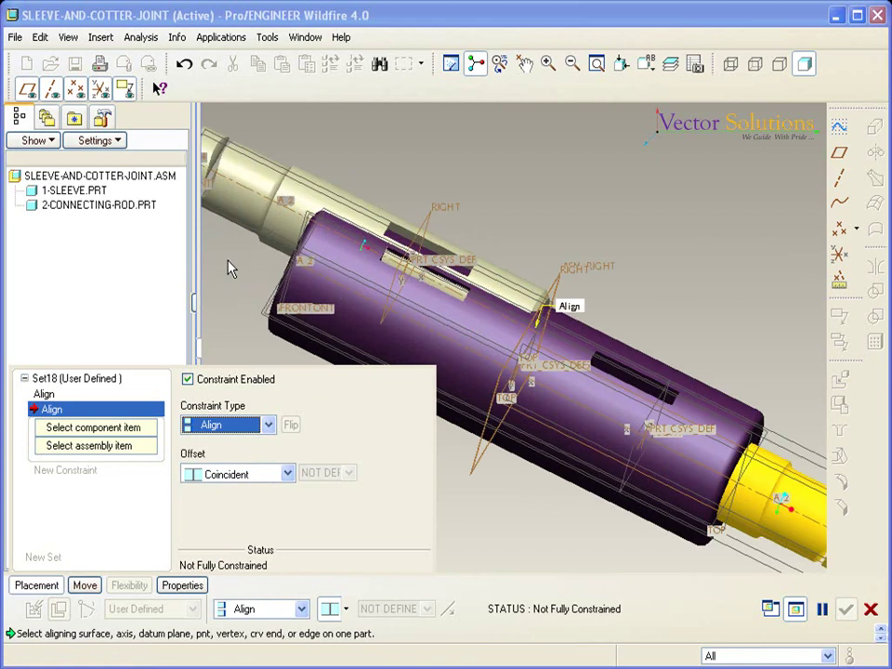
left_click(333, 289)
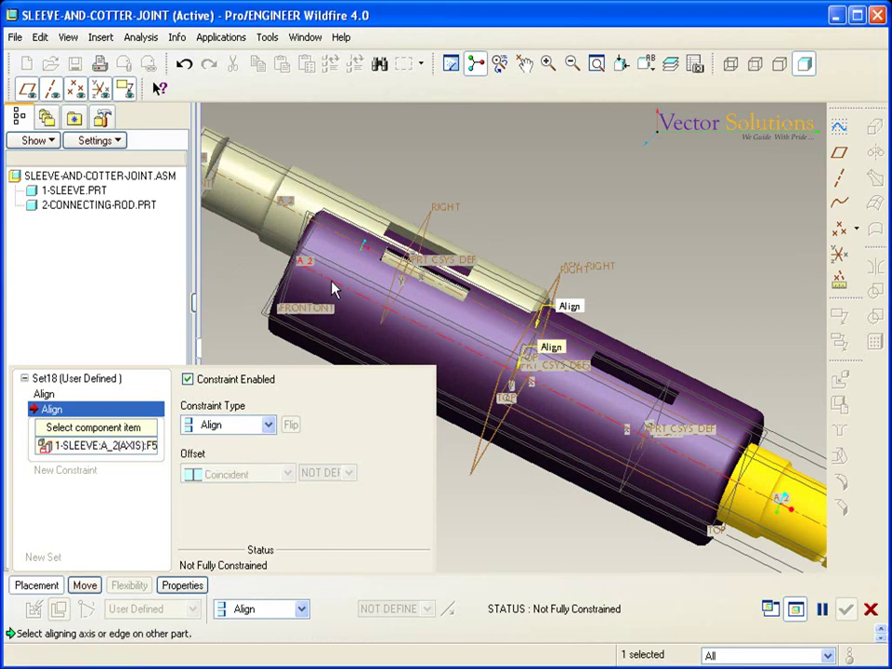
left_click(293, 216)
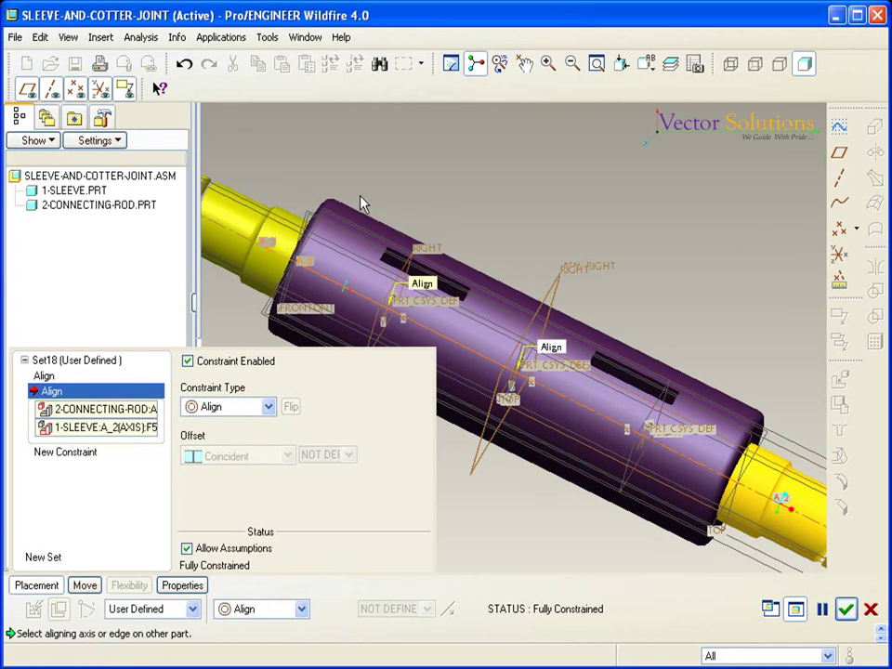
left_click(848, 612)
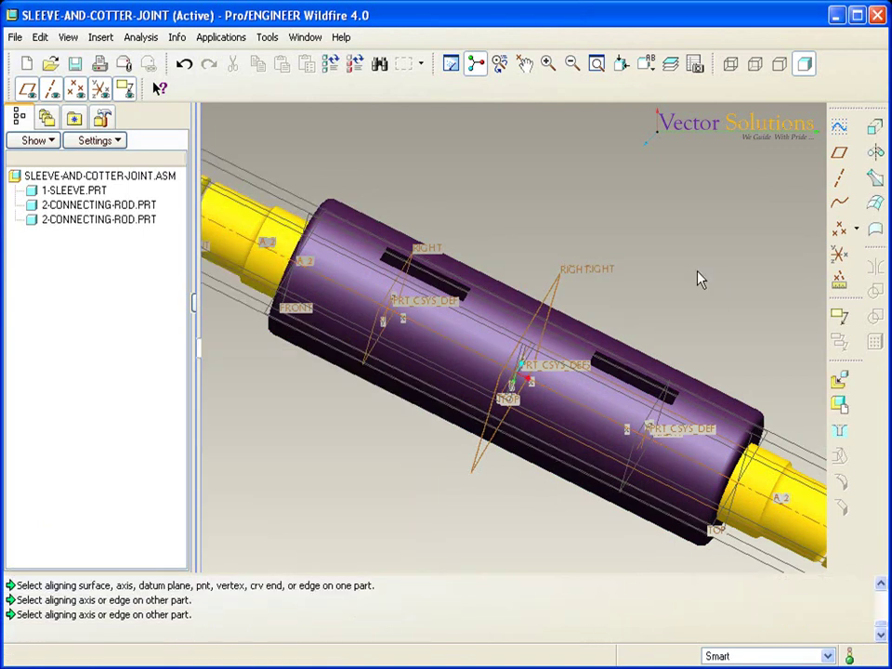
- Undo the last action, then load 3-cotter.prt into the assembly
key("ctrl+z")
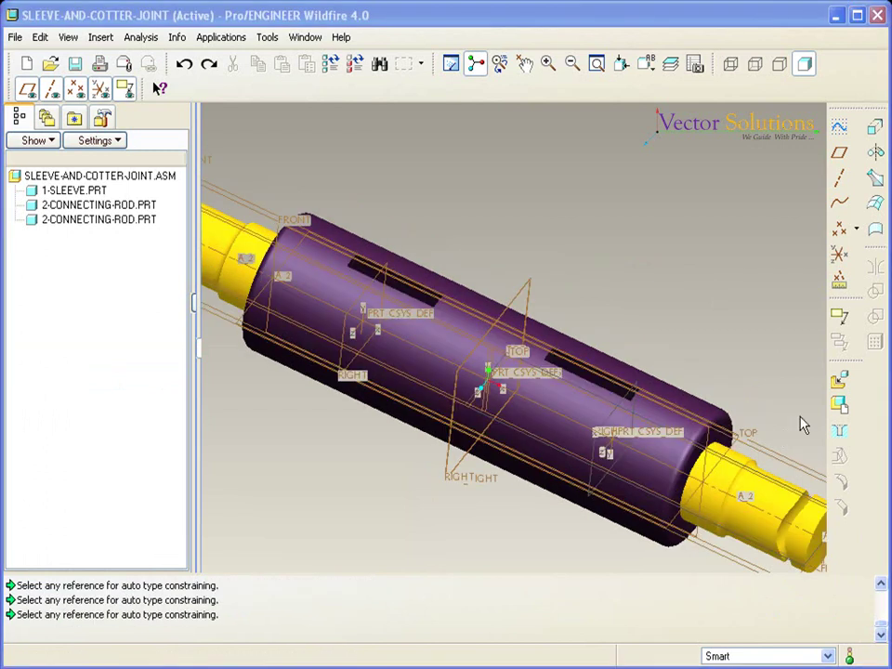
left_click(840, 383)
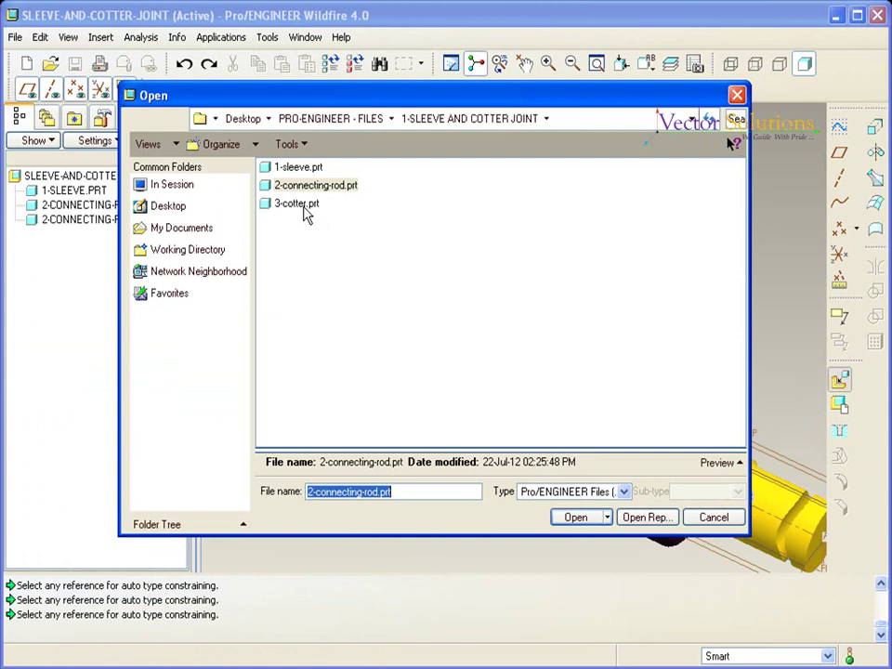
left_click(297, 203)
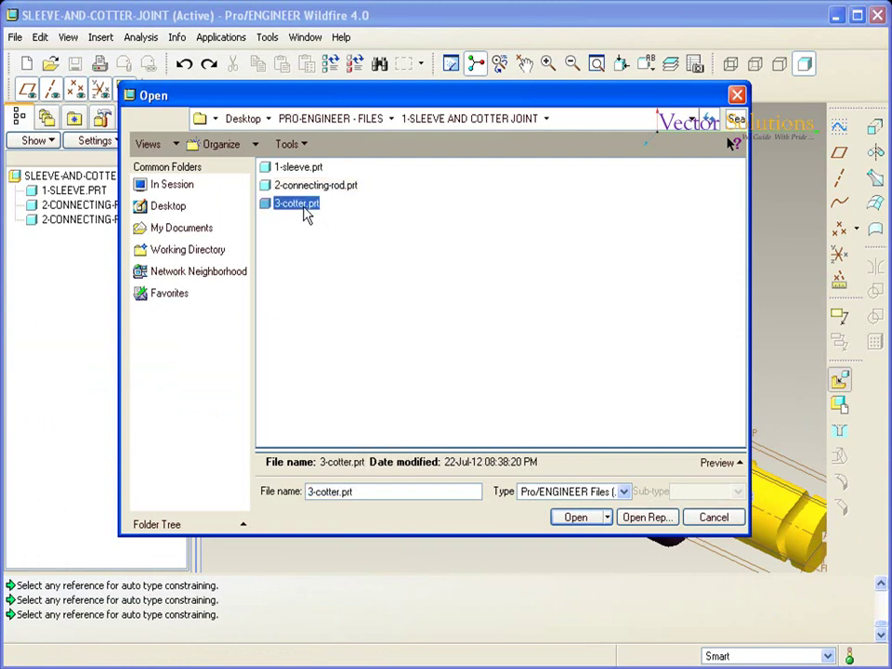
left_click(572, 521)
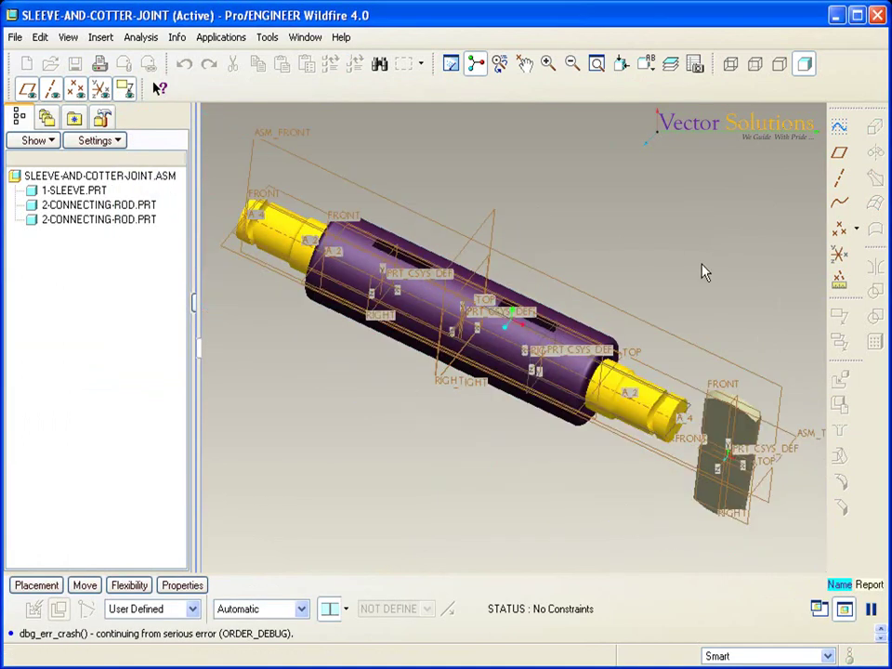
- Mate the cotter to the connecting rod's end with a coincident Mate constraint
left_click(37, 586)
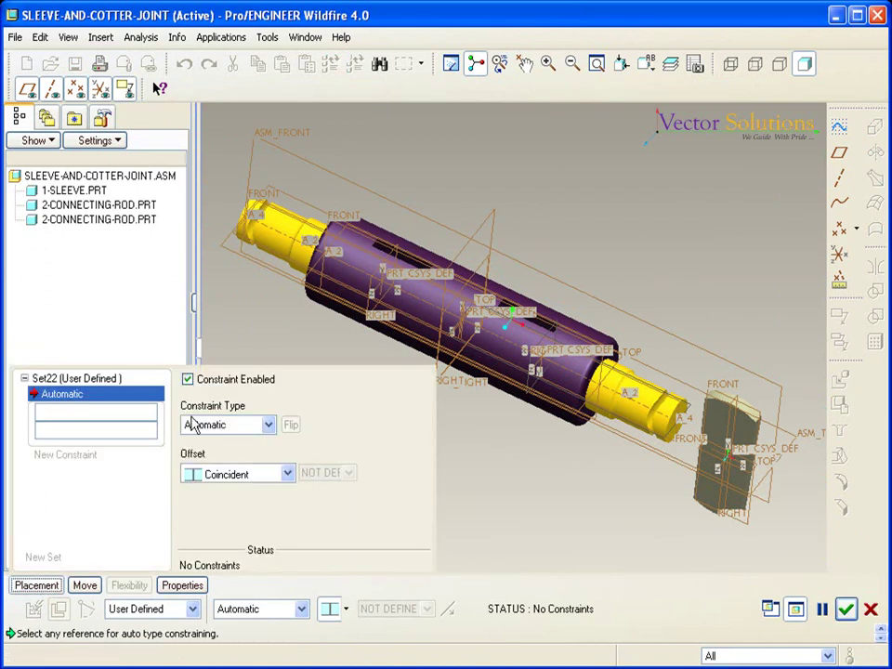
left_click(249, 425)
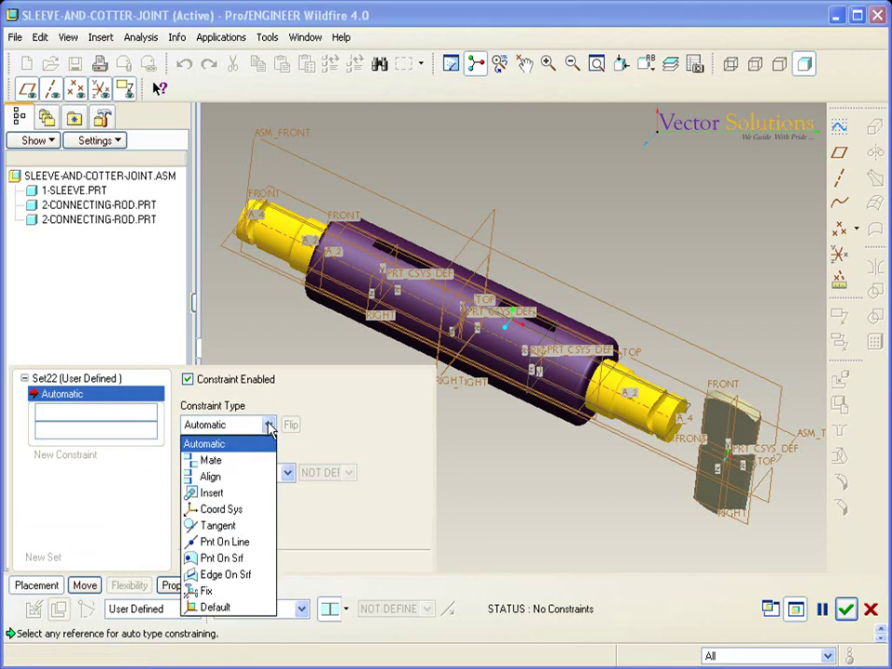
left_click(243, 465)
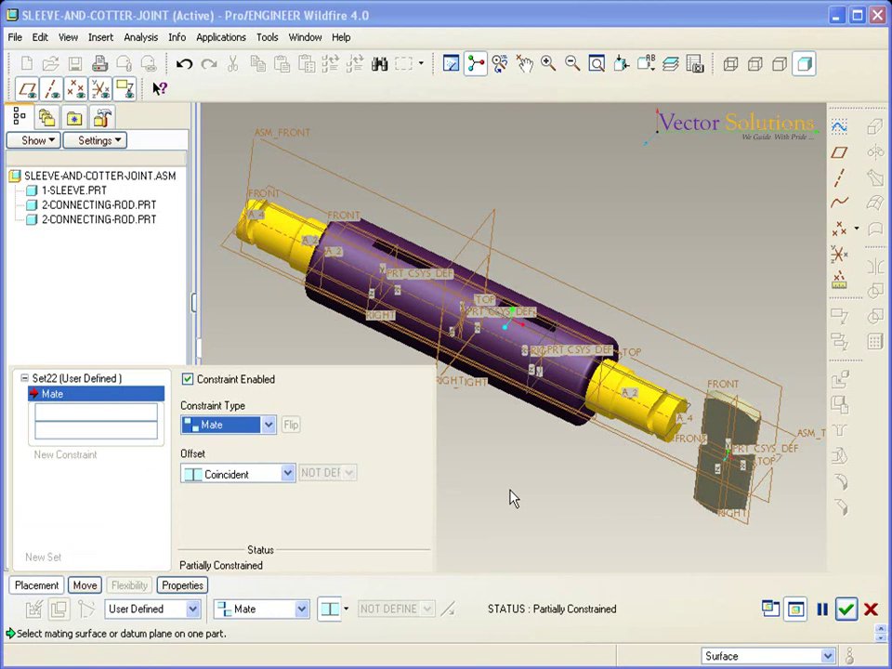
left_click(690, 416)
left_click(754, 478)
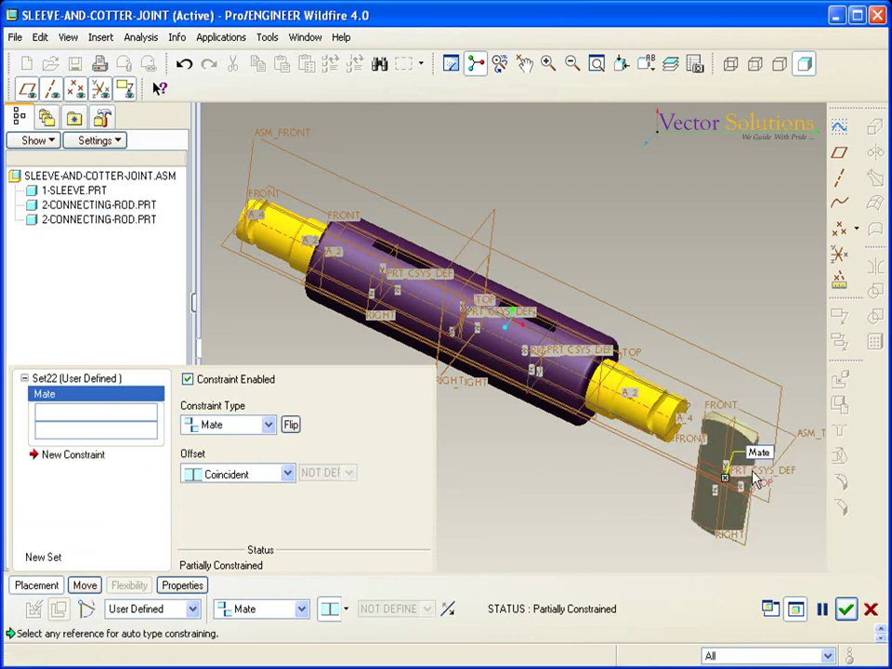
- Add a second Mate seating the cotter's flat face against the sleeve's slot face
left_click(61, 454)
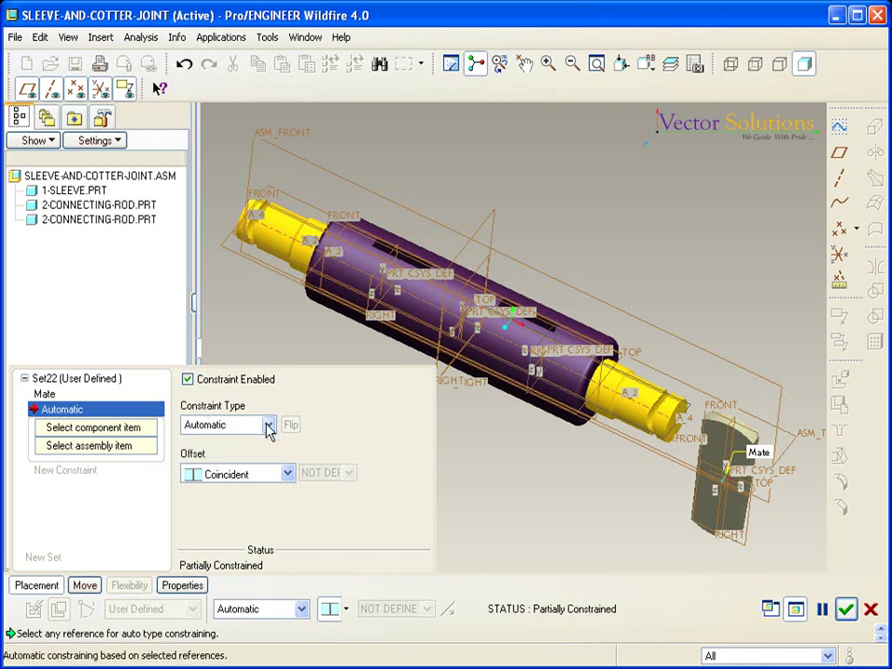
left_click(268, 426)
left_click(227, 462)
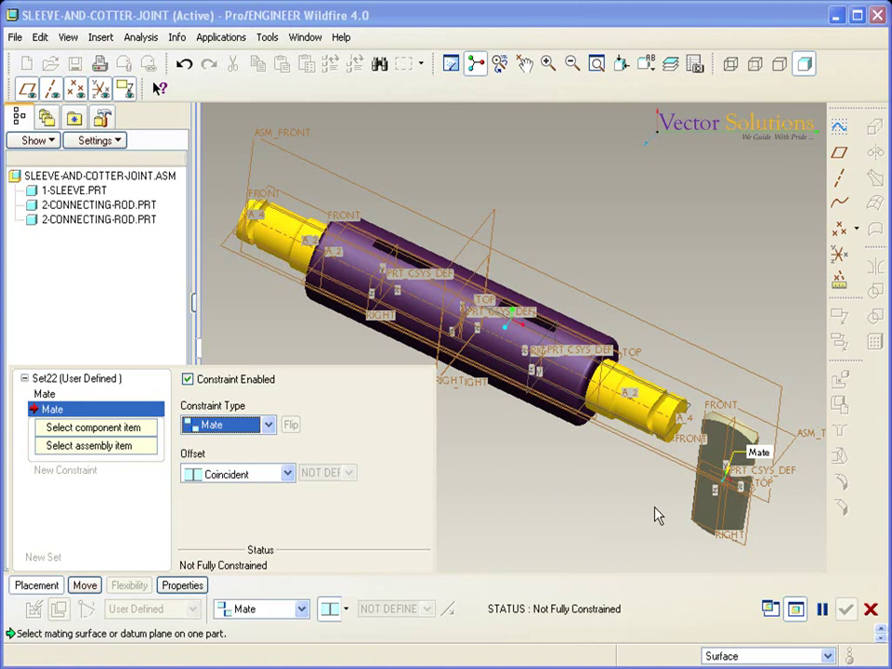
mouse_move(666, 514)
middle_mouse_down()
mouse_move(695, 502)
mouse_move(701, 514)
middle_mouse_up()
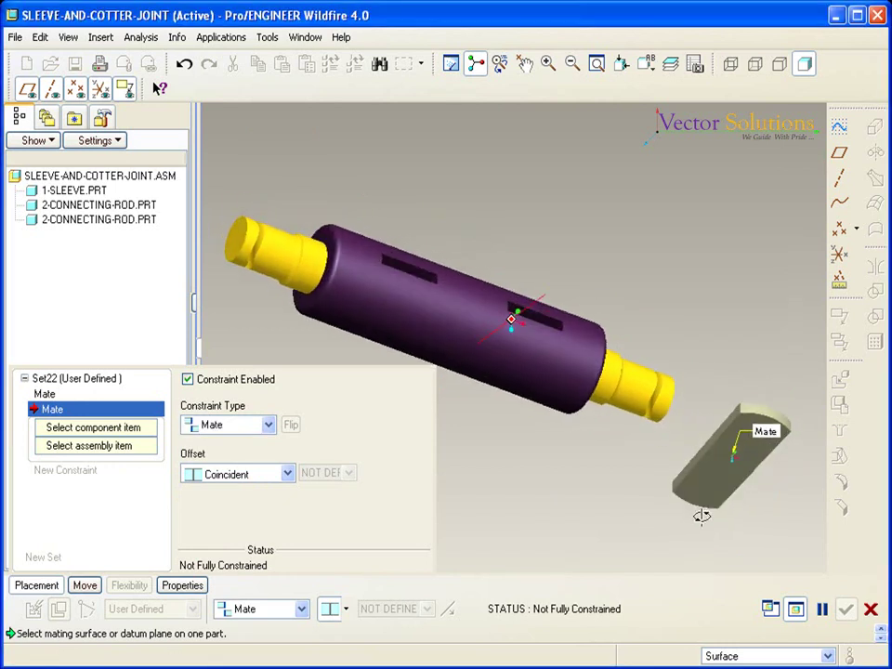
scroll(713, 434, "up", 3)
scroll(711, 419, "up", 2)
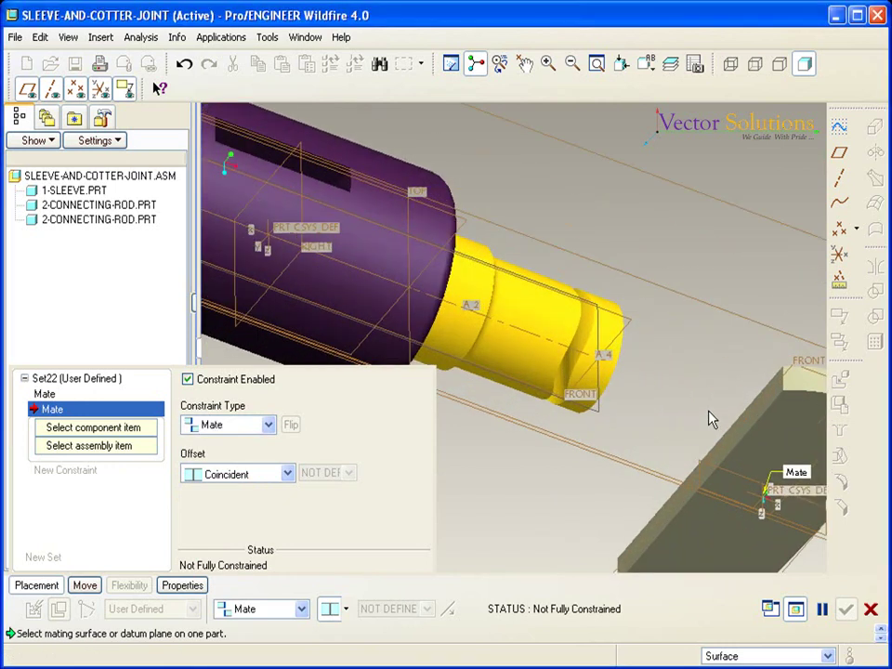
scroll(711, 419, "up", 2)
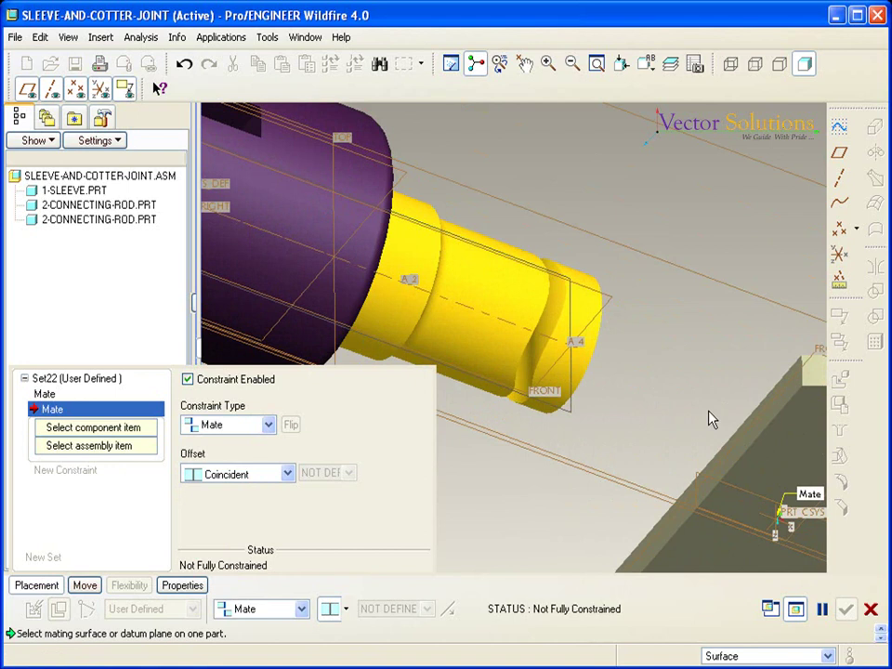
left_click(739, 451)
scroll(706, 400, "down", 5)
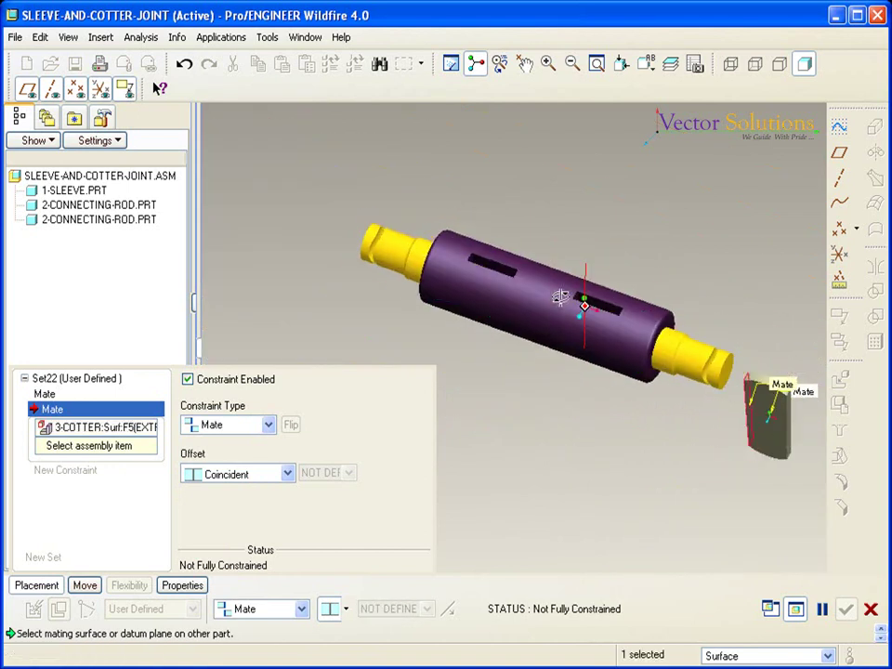
scroll(514, 314, "up", 4)
scroll(524, 238, "up", 2)
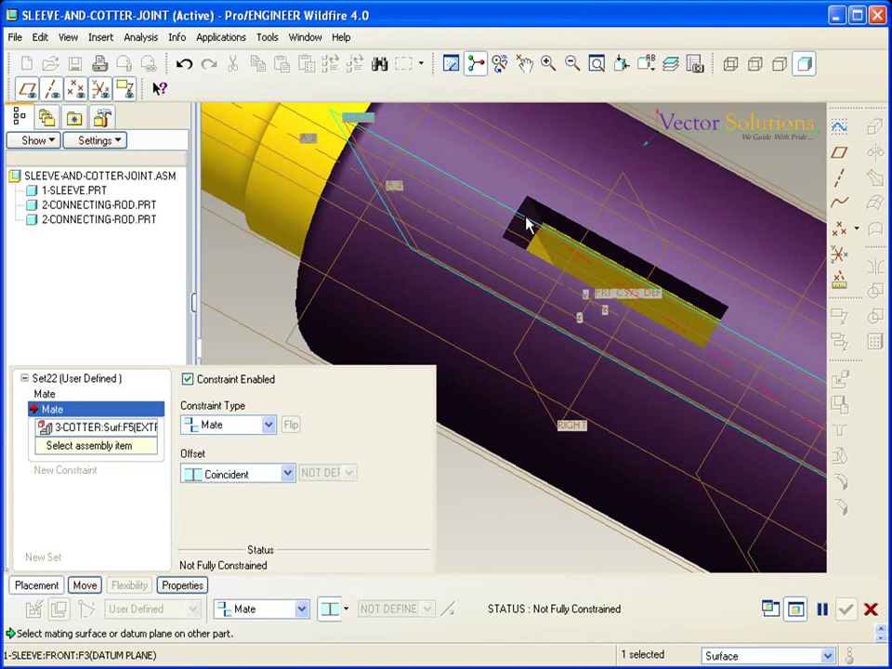
left_click(526, 221)
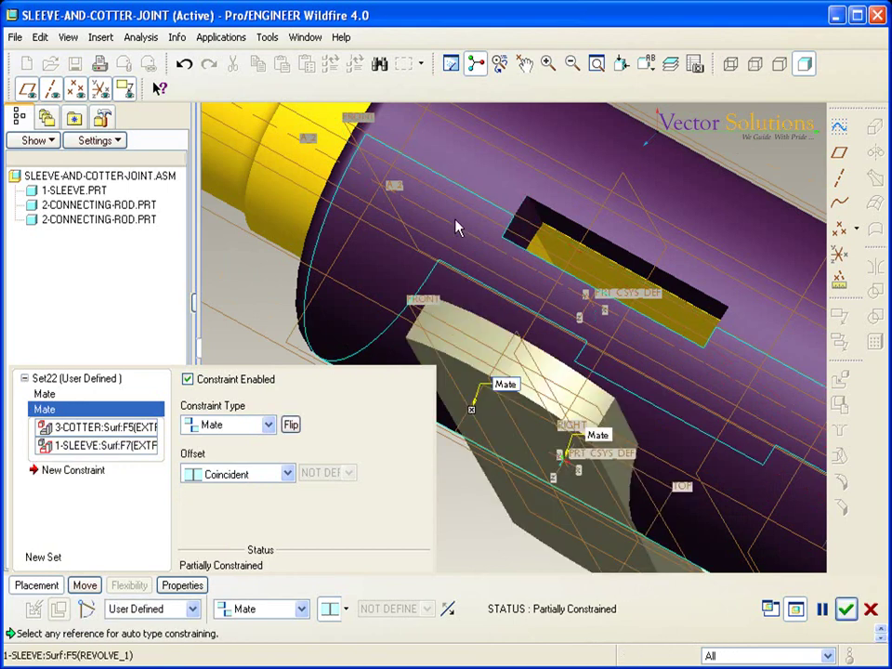
- Mate another cotter face to the sleeve face to fully constrain 3-COTTER.PRT, then confirm its placement
scroll(438, 227, "down", 2)
scroll(442, 231, "down", 2)
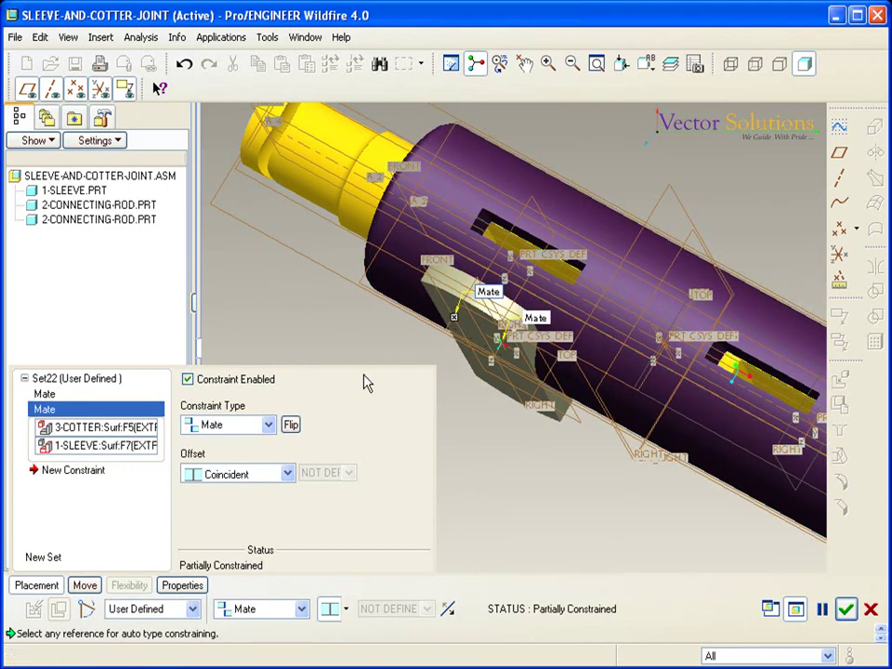
left_click(75, 470)
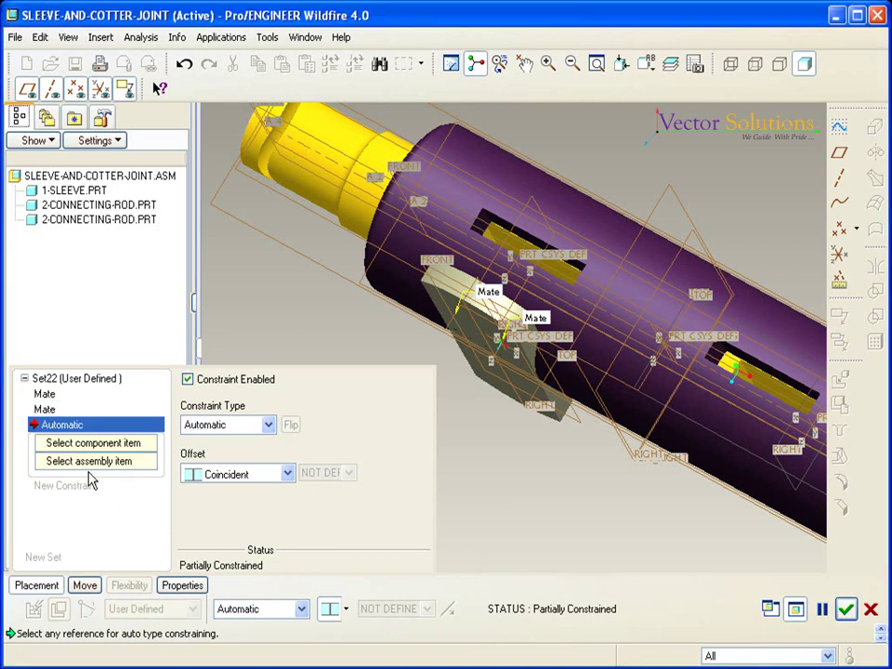
left_click(267, 425)
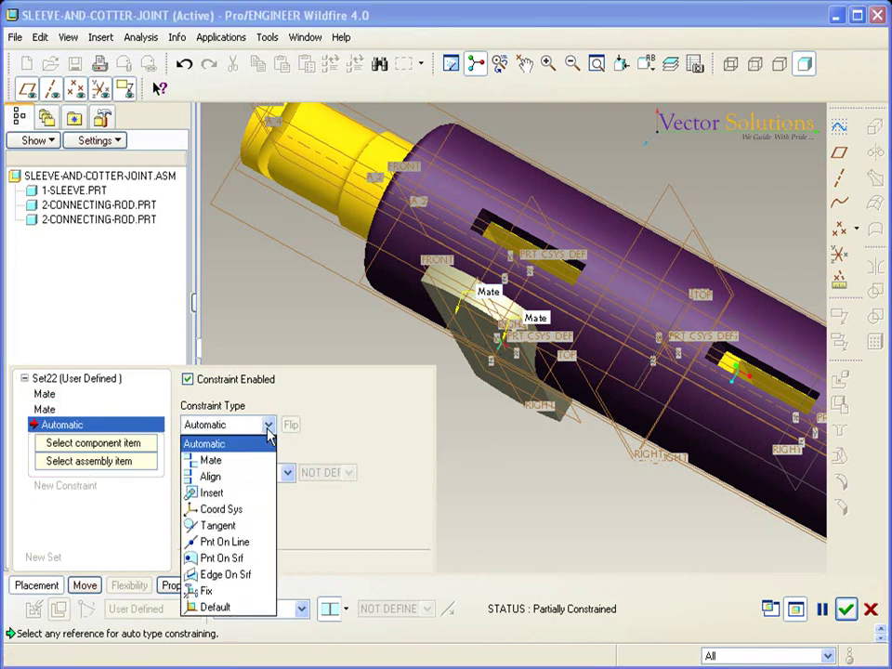
left_click(240, 468)
mouse_move(450, 441)
middle_mouse_down()
mouse_move(548, 410)
mouse_move(519, 448)
middle_mouse_up()
left_click(508, 318)
mouse_move(509, 318)
middle_mouse_down()
mouse_move(581, 330)
mouse_move(594, 303)
mouse_move(539, 269)
middle_mouse_up()
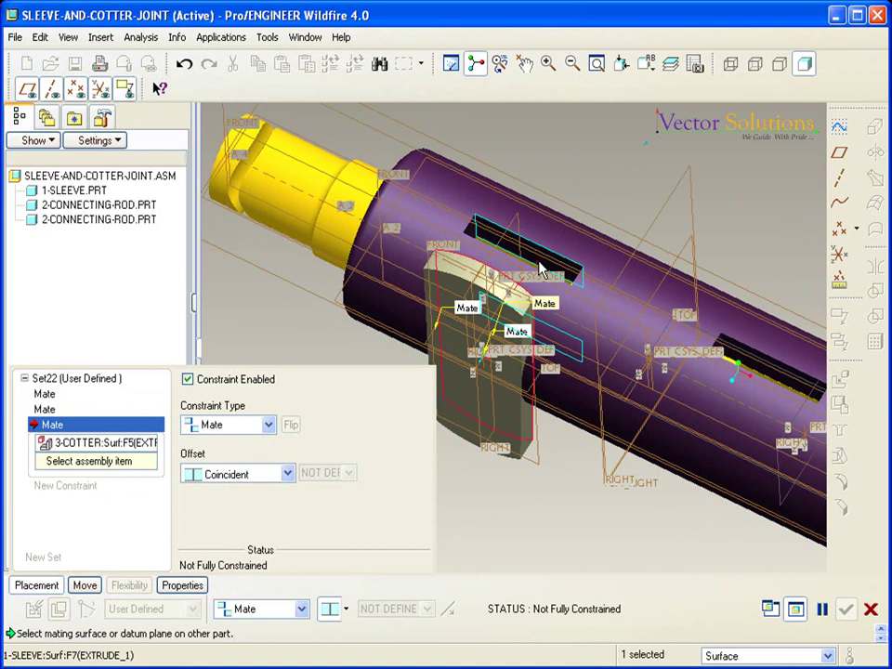
left_click(539, 270)
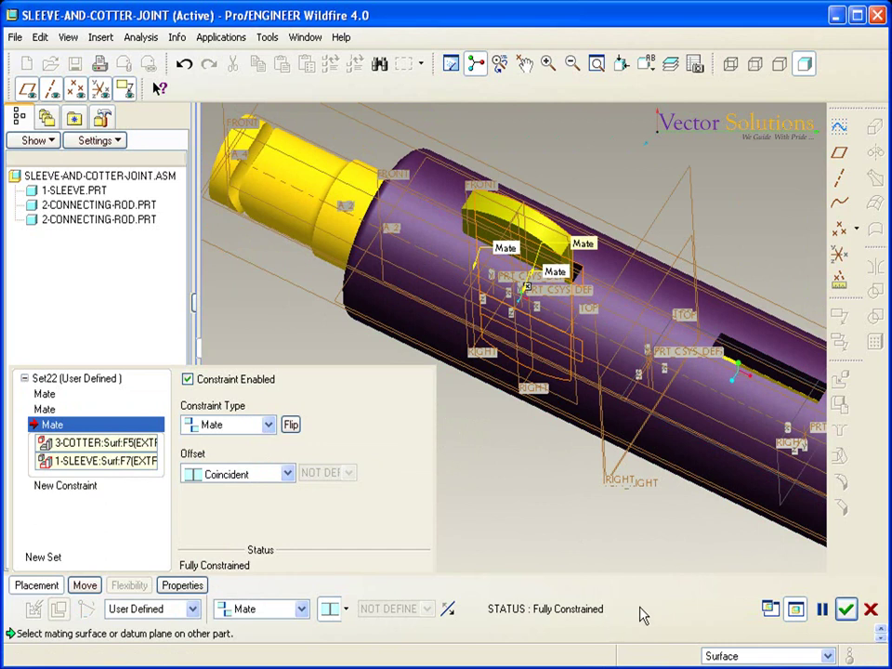
left_click(846, 610)
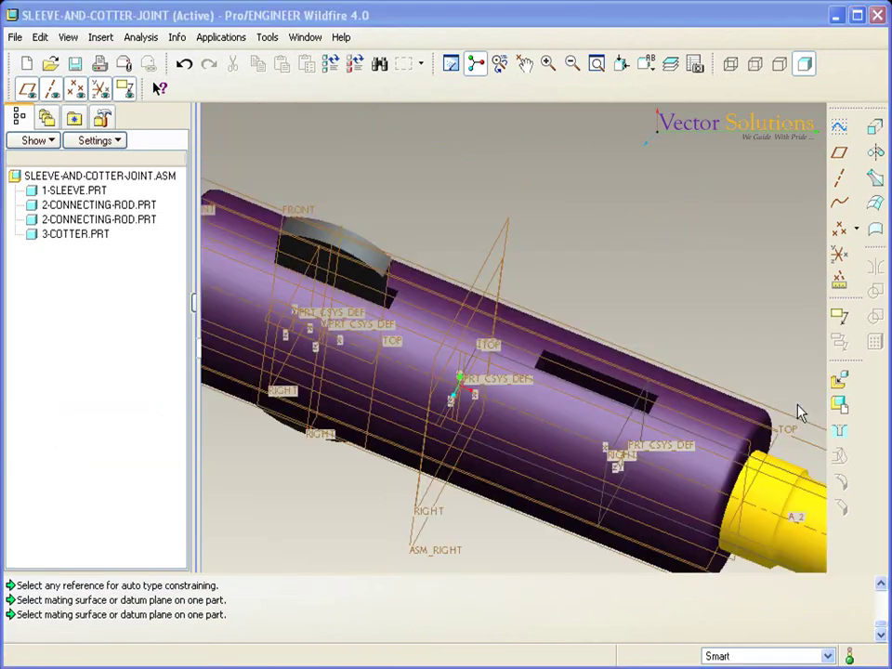
- Add a second copy of 3-cotter.prt to the assembly as a new component
left_click(839, 384)
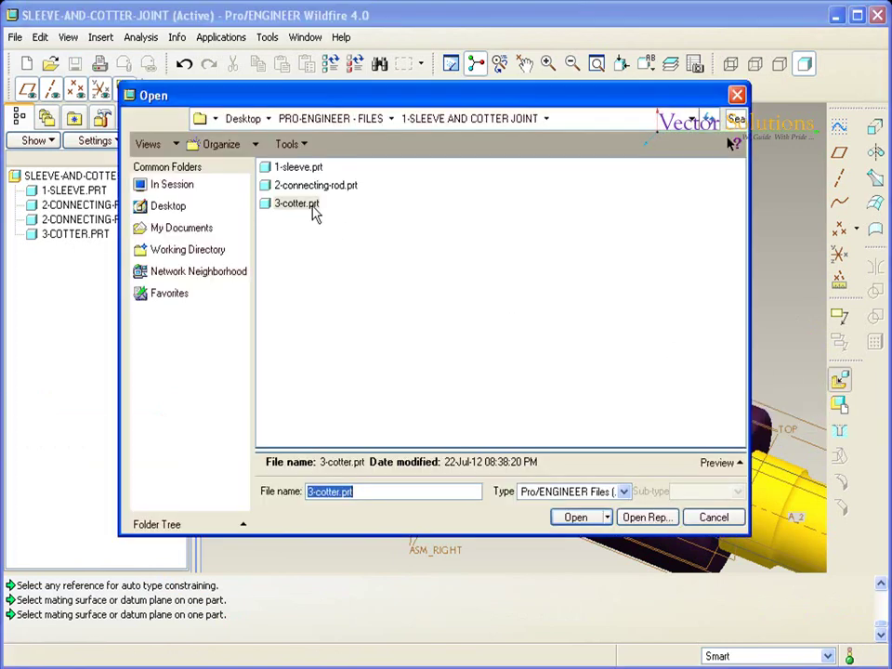
left_click(309, 206)
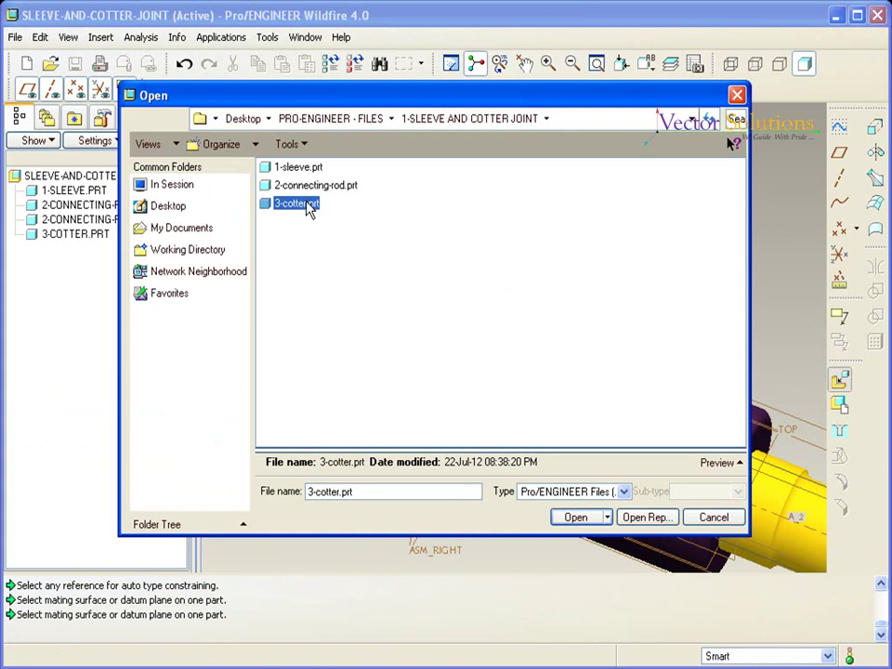
left_click(586, 521)
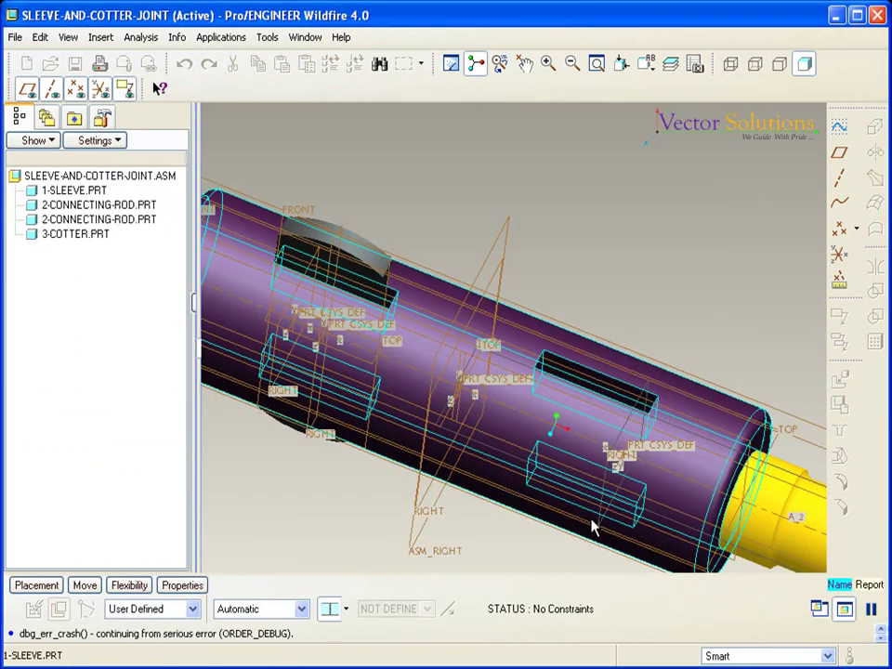
scroll(406, 229, "up", 3)
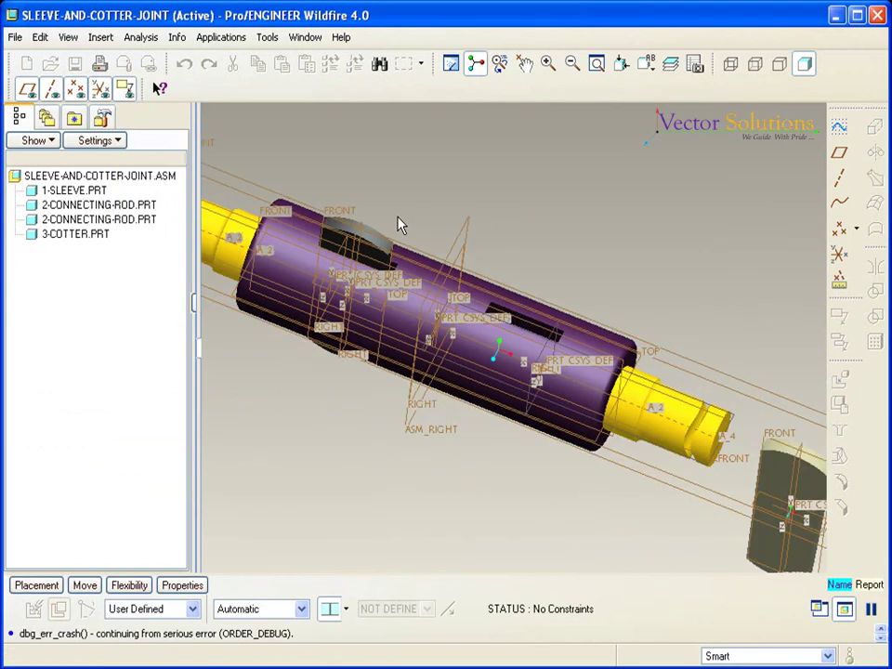
scroll(528, 249, "down", 1)
scroll(648, 295, "down", 2)
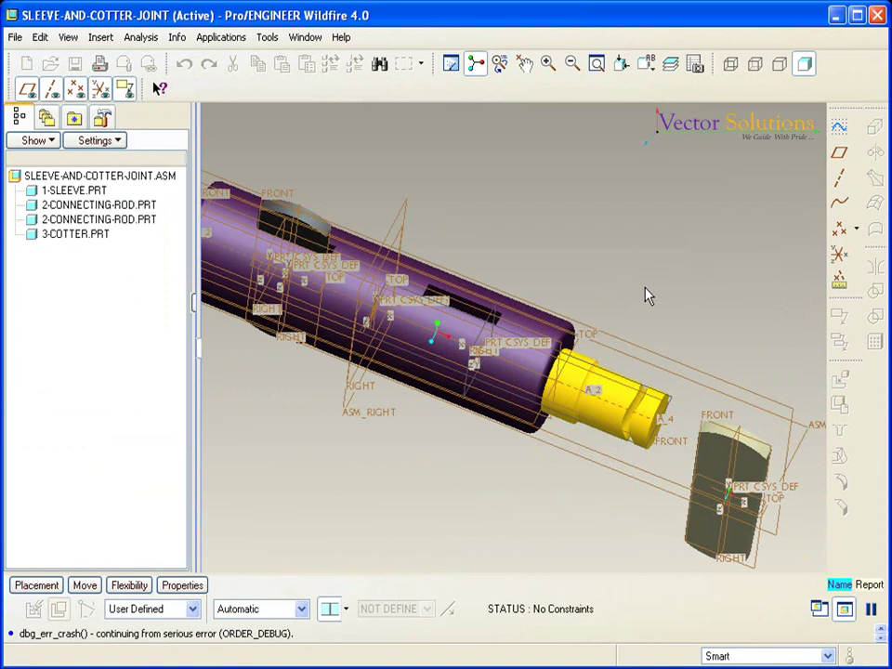
- Mate the second cotter's TOP datum plane to the connecting rod's TOP datum plane
left_click(41, 583)
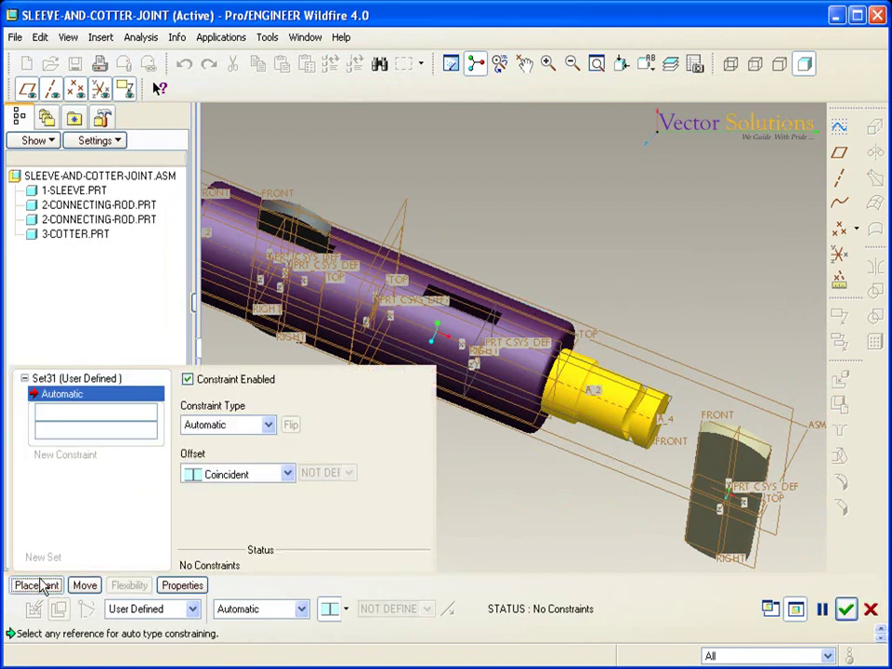
left_click(266, 425)
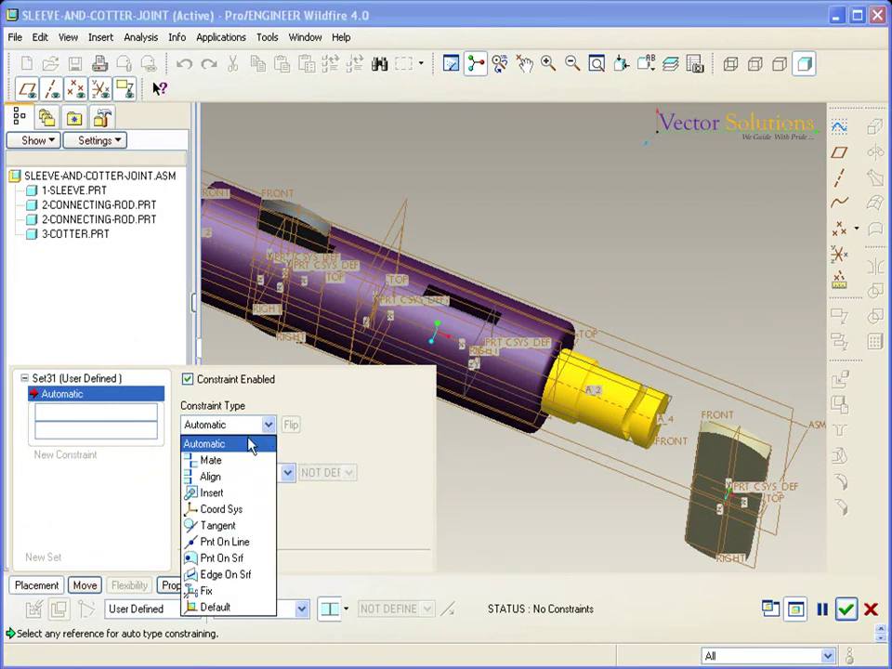
left_click(230, 462)
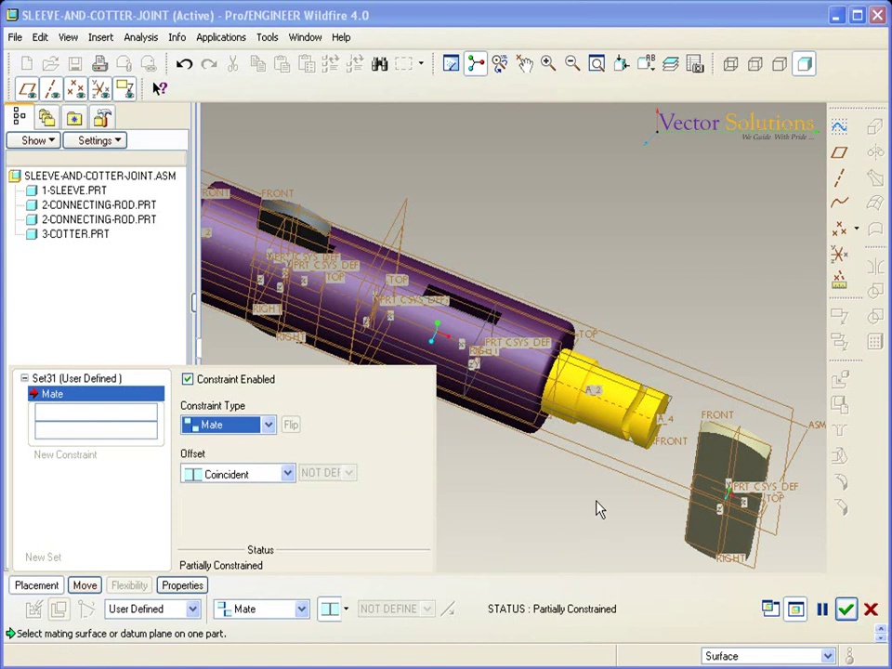
left_click(630, 449)
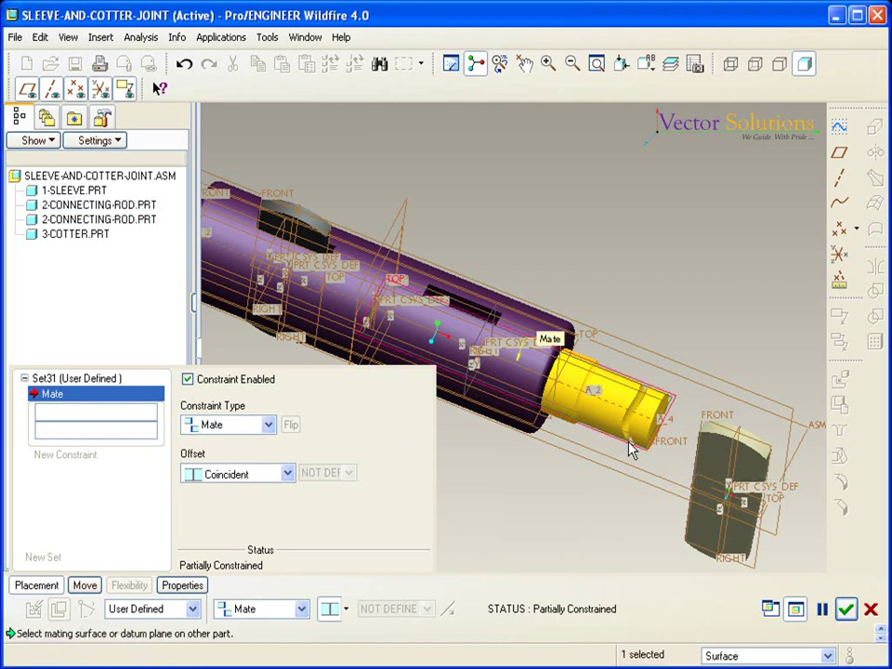
left_click(762, 525)
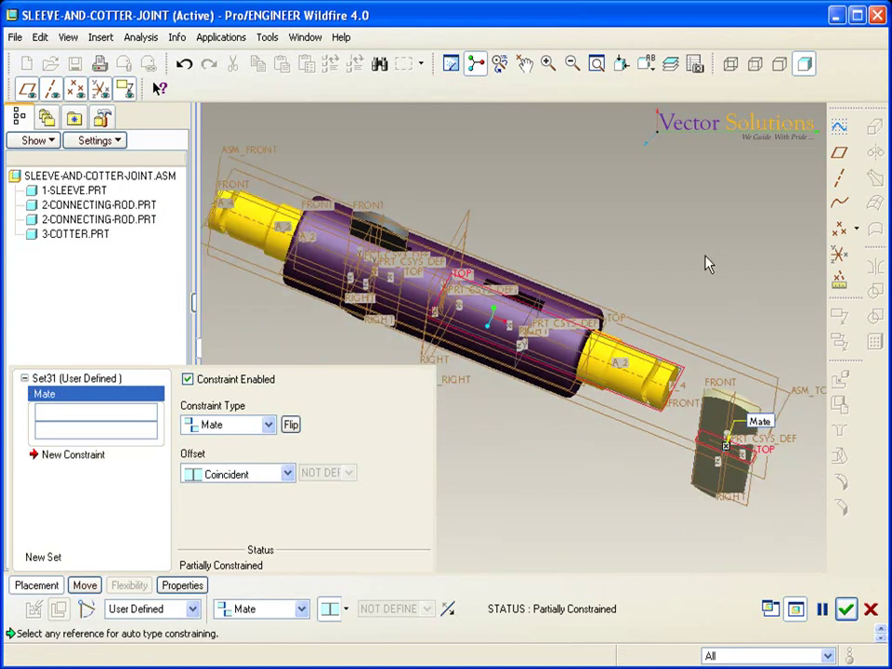
- Add a second Mate seating the second cotter's flat face against the sleeve slot face
left_click(75, 456)
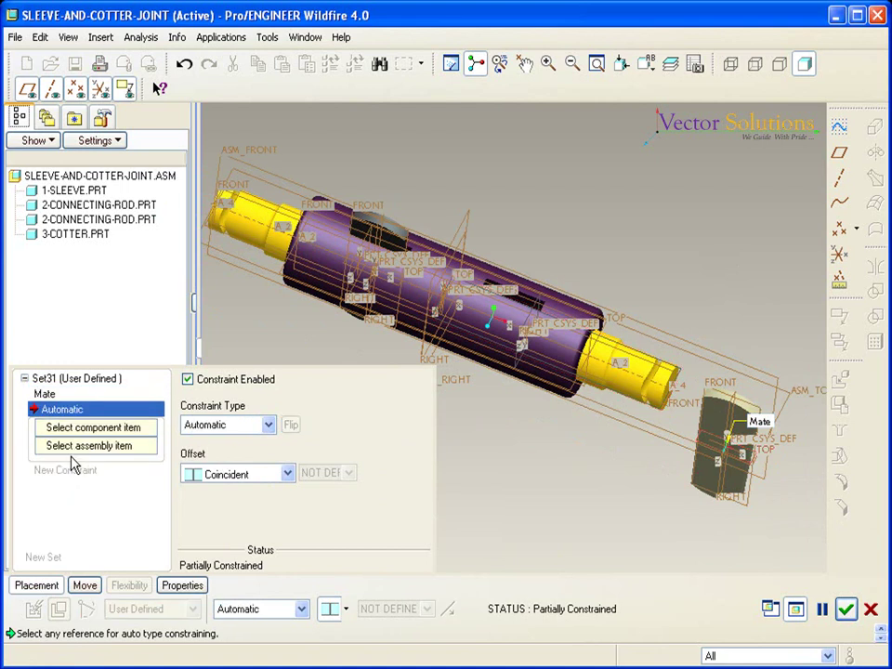
left_click(268, 425)
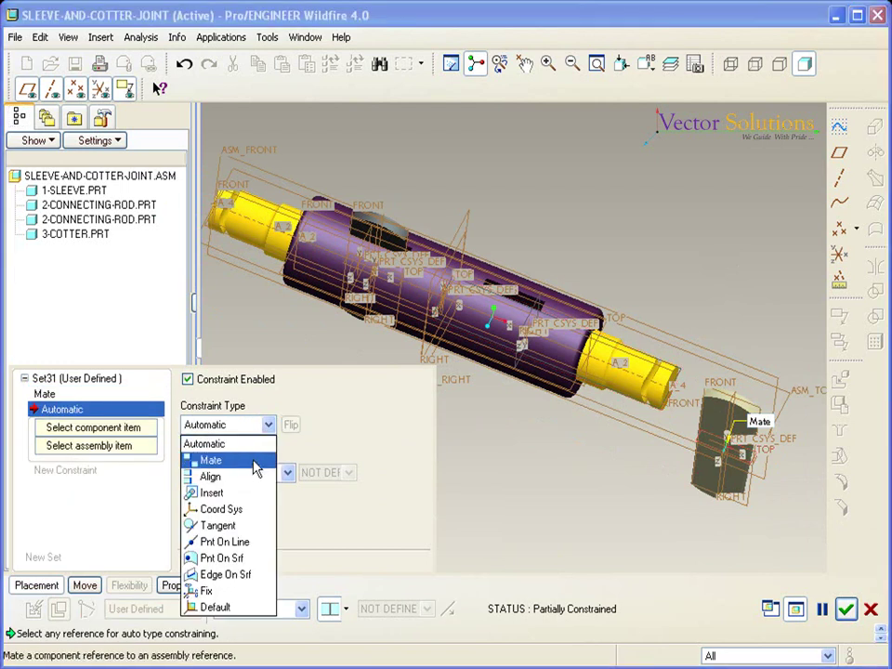
left_click(254, 462)
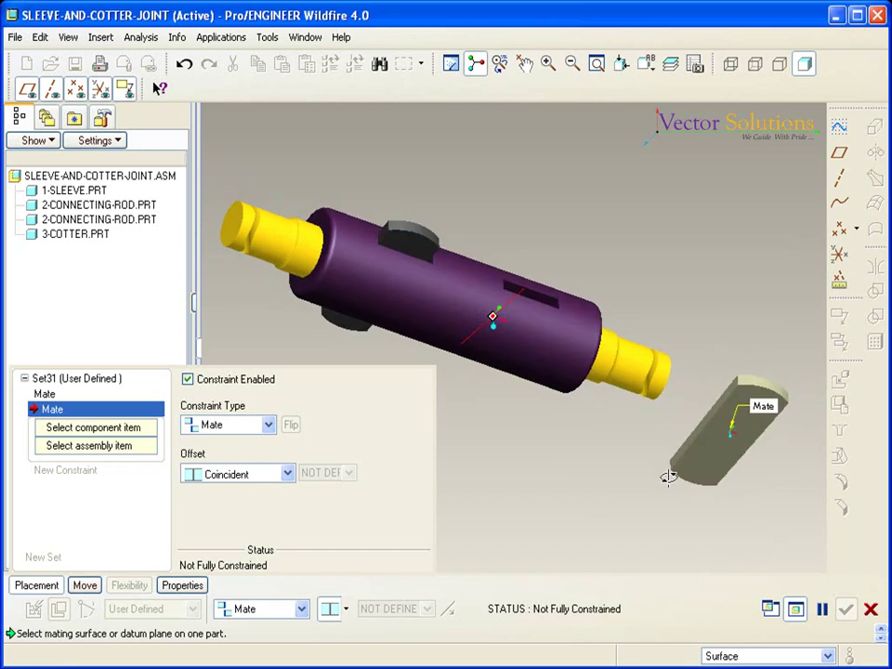
scroll(730, 401, "down", 5)
left_click(734, 395)
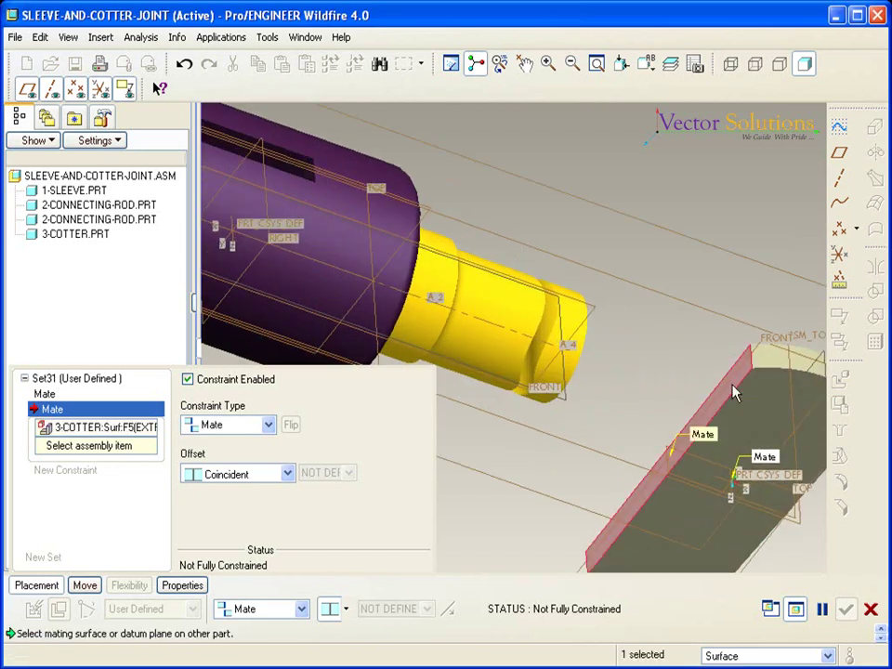
scroll(694, 394, "up", 4)
scroll(469, 269, "down", 5)
scroll(484, 288, "down", 2)
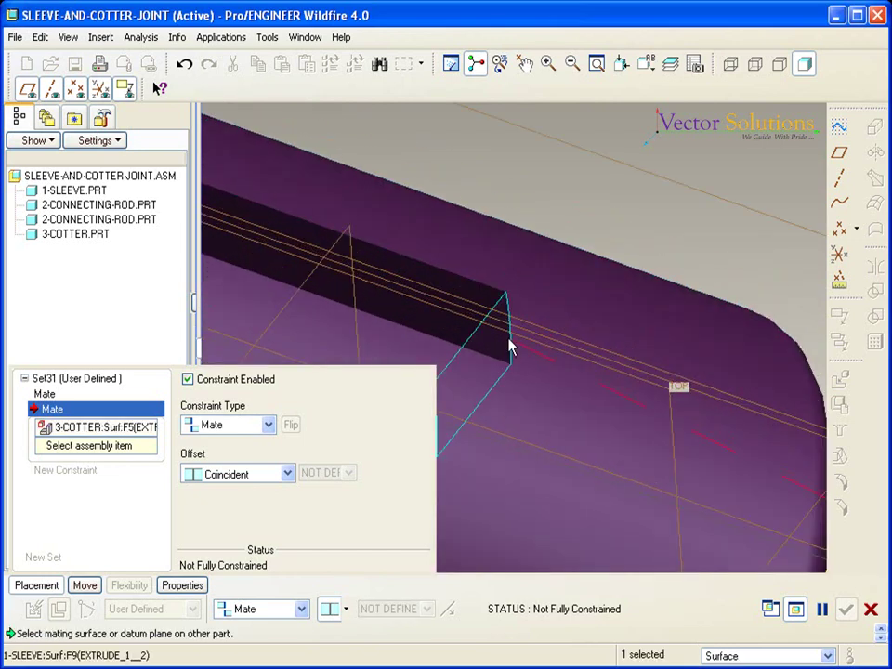
left_click(510, 349)
scroll(573, 253, "up", 2)
scroll(637, 235, "up", 2)
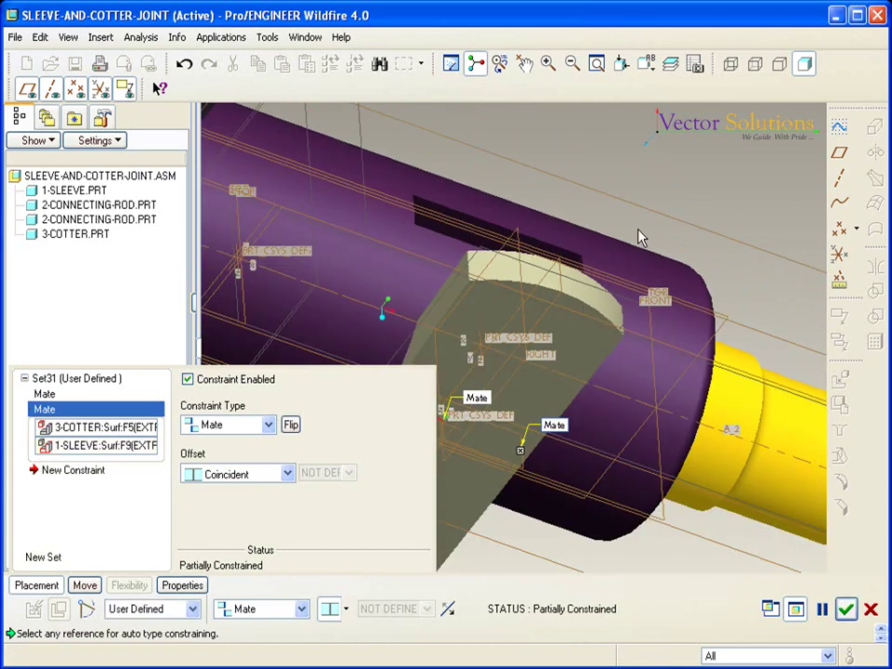
scroll(663, 239, "up", 2)
scroll(636, 240, "up", 1)
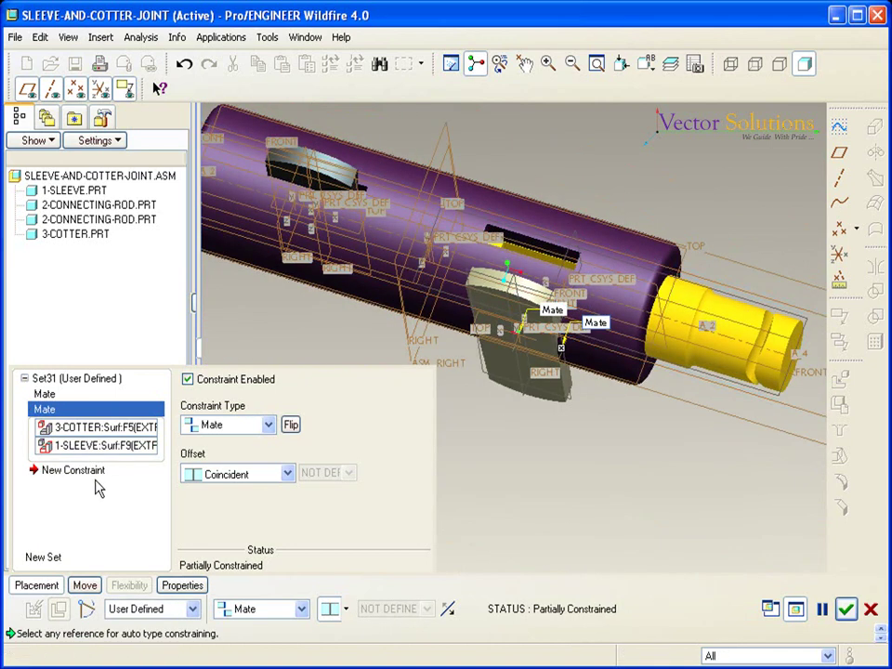
- Mate another cotter face to the hidden sleeve slot surface, fully constraining the second cotter
left_click(82, 474)
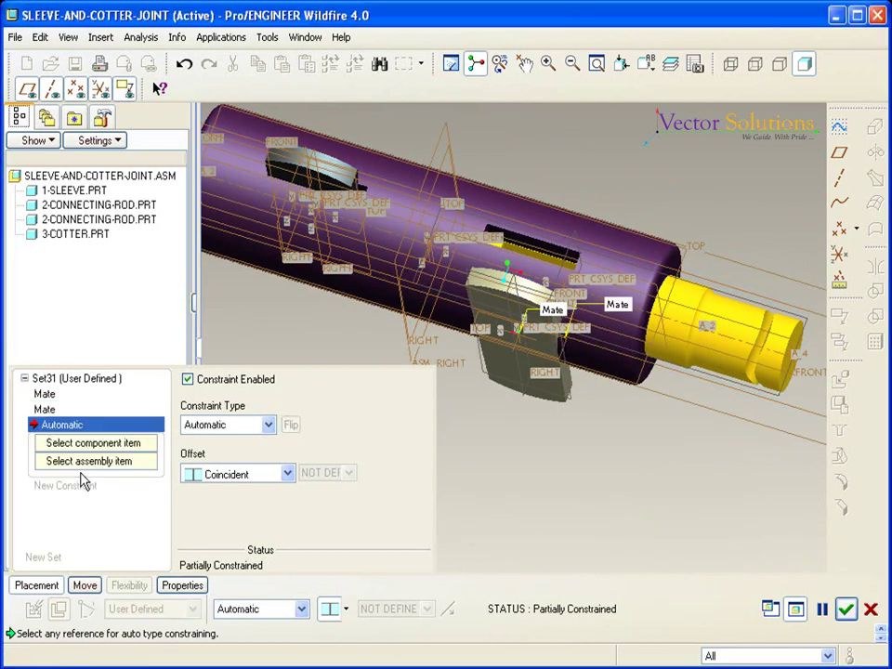
left_click(266, 426)
left_click(231, 461)
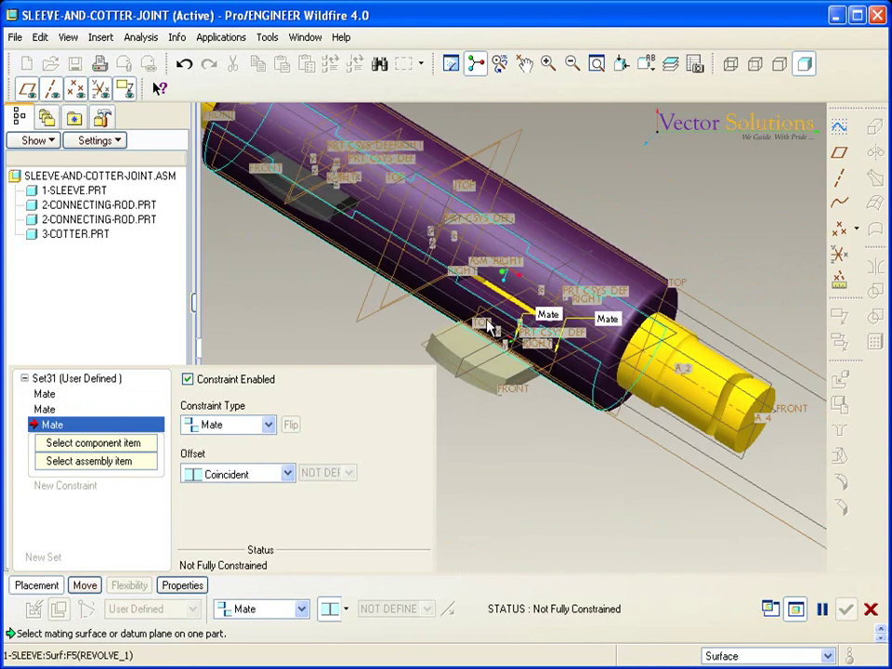
left_click(510, 375)
mouse_move(512, 364)
middle_mouse_down()
mouse_move(563, 284)
mouse_move(563, 253)
mouse_move(517, 200)
middle_mouse_up()
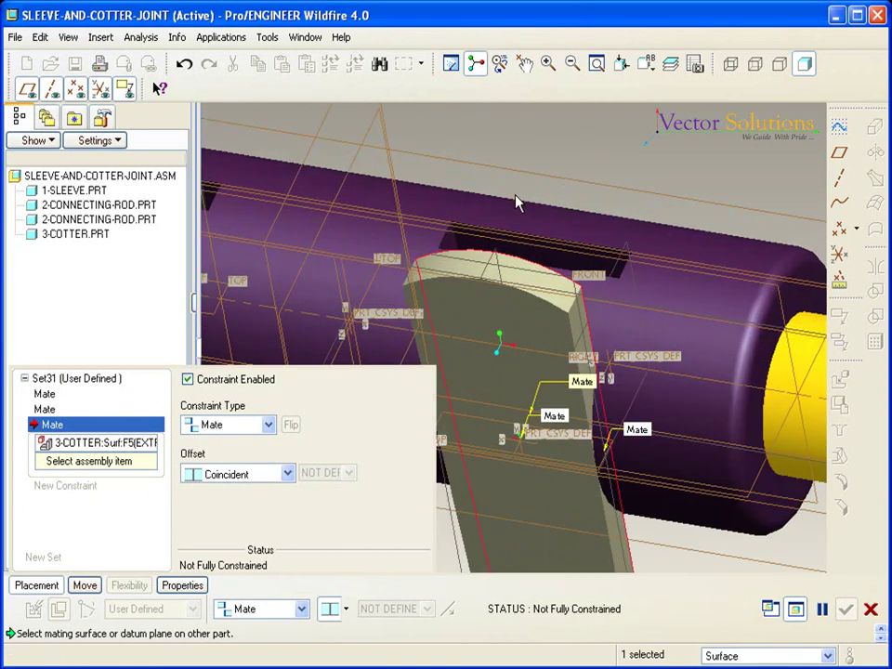
right_click(566, 254)
right_click(568, 258)
left_click(569, 260)
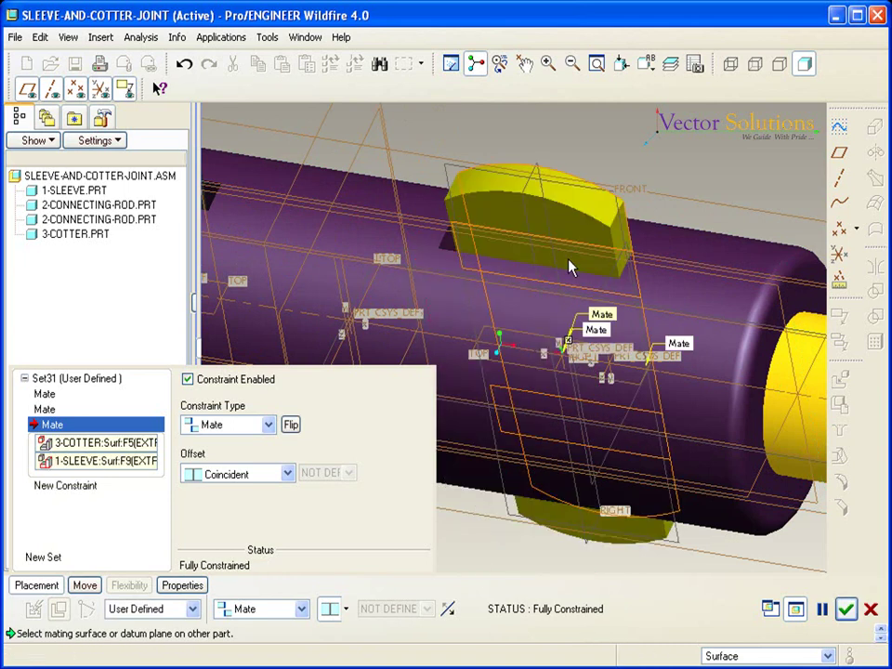
key("ctrl+d")
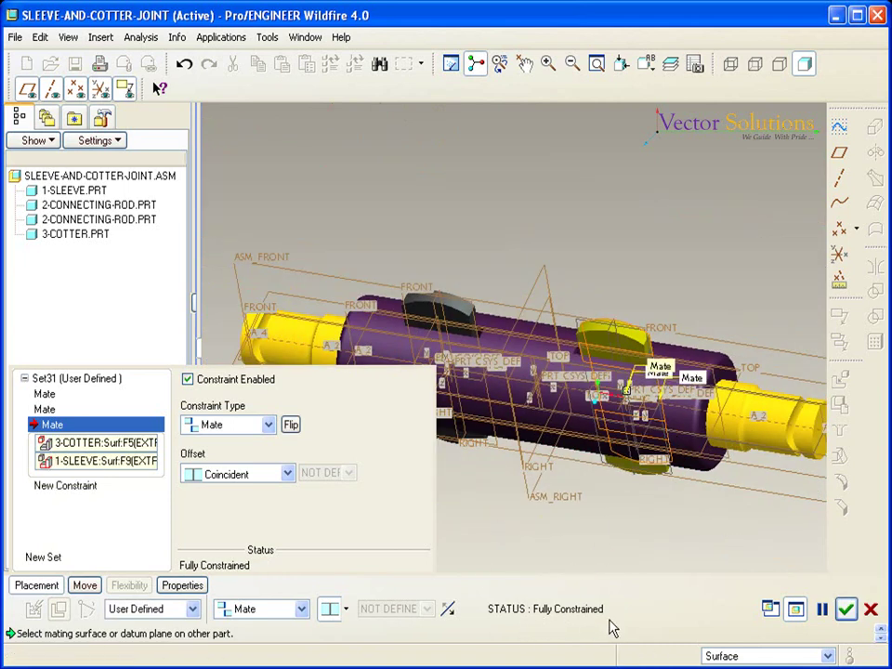
- Accept the second cotter's placement and render the whole joint as a shaded model
left_click(847, 610)
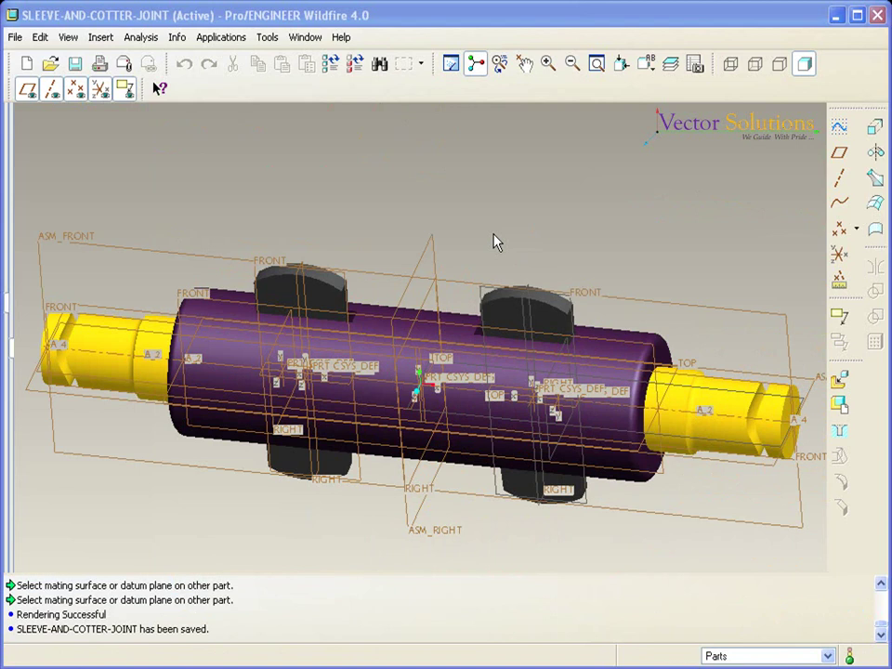
left_click(69, 37)
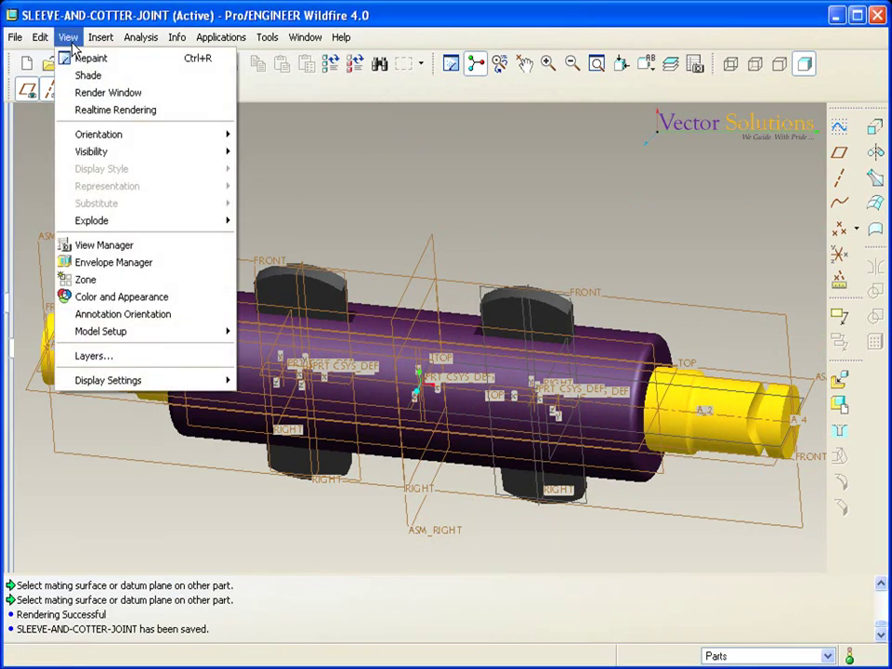
left_click(80, 97)
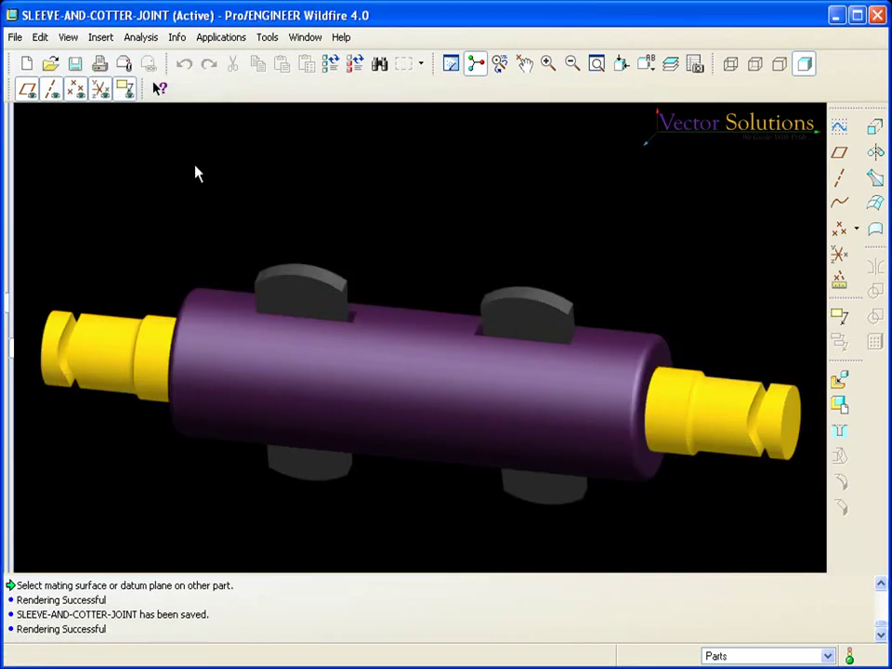